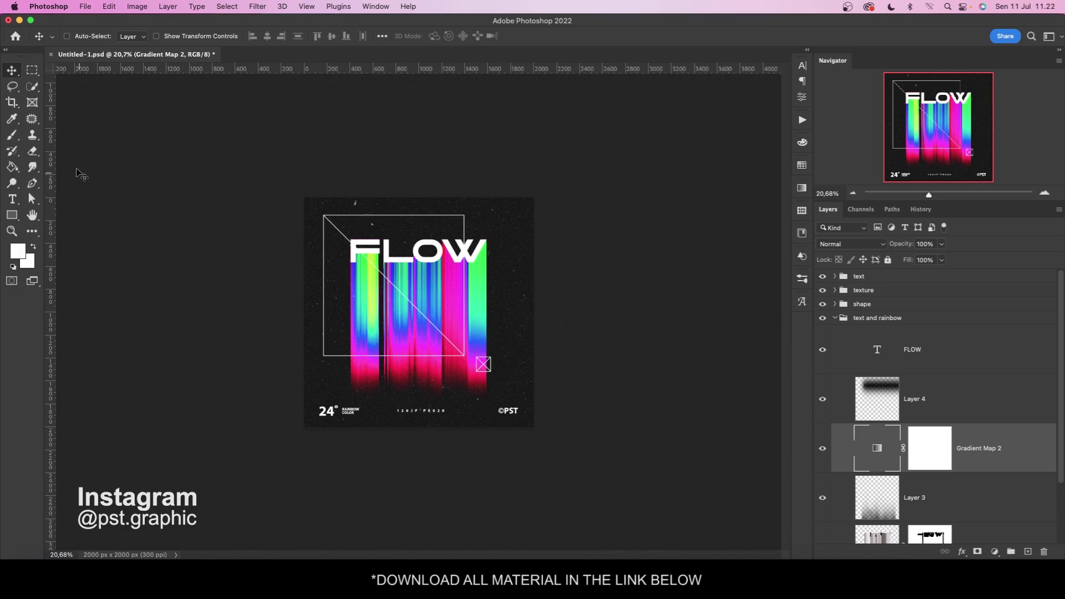
Step: Create a new 2000 x 2000 px document with a resolution of 72 pixels per inch and a white background
click(85, 7)
click(143, 24)
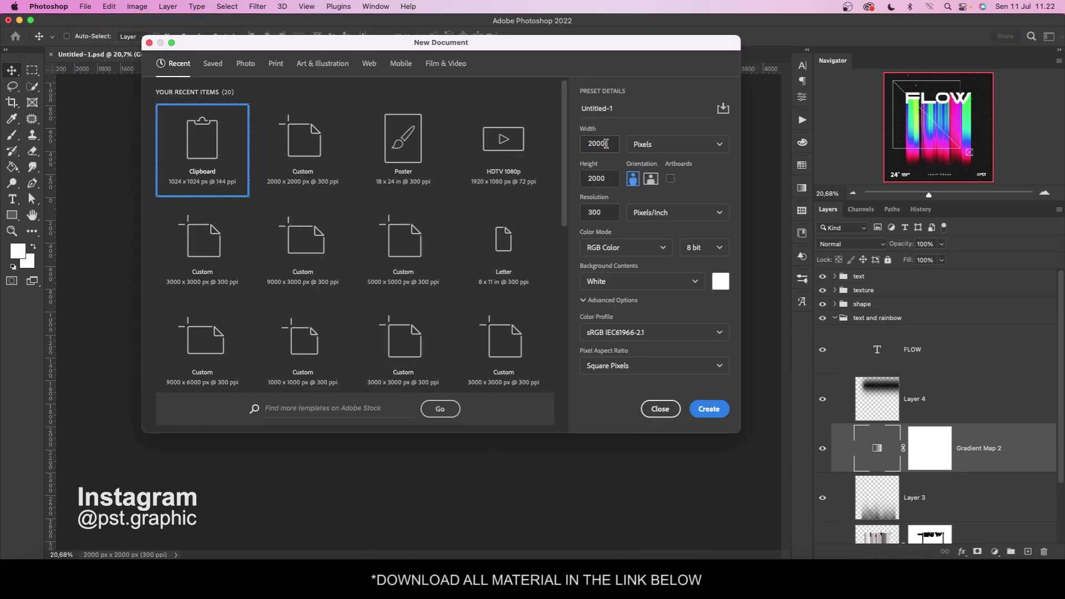
double_click(606, 144)
double_click(611, 178)
double_click(605, 214)
text(72)
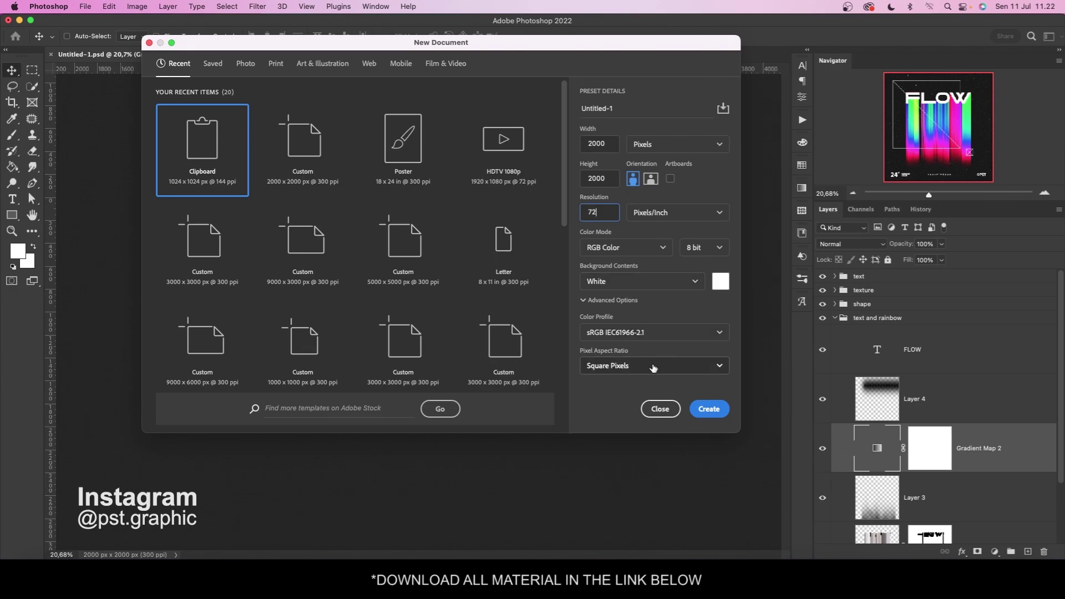
click(704, 408)
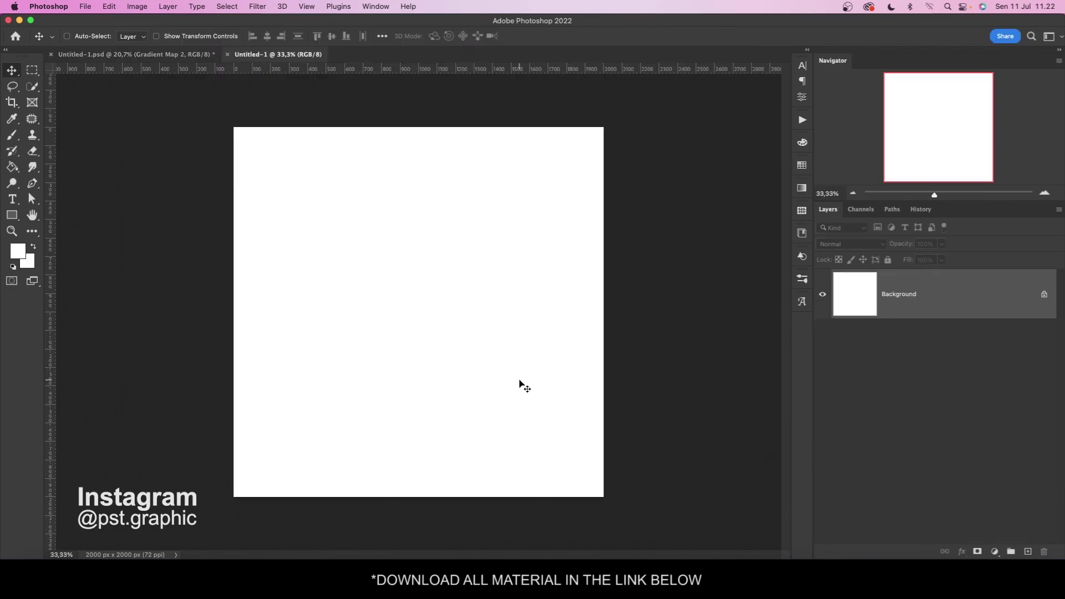
Step: Add a solid color fill layer in black (000000) above the background
click(992, 555)
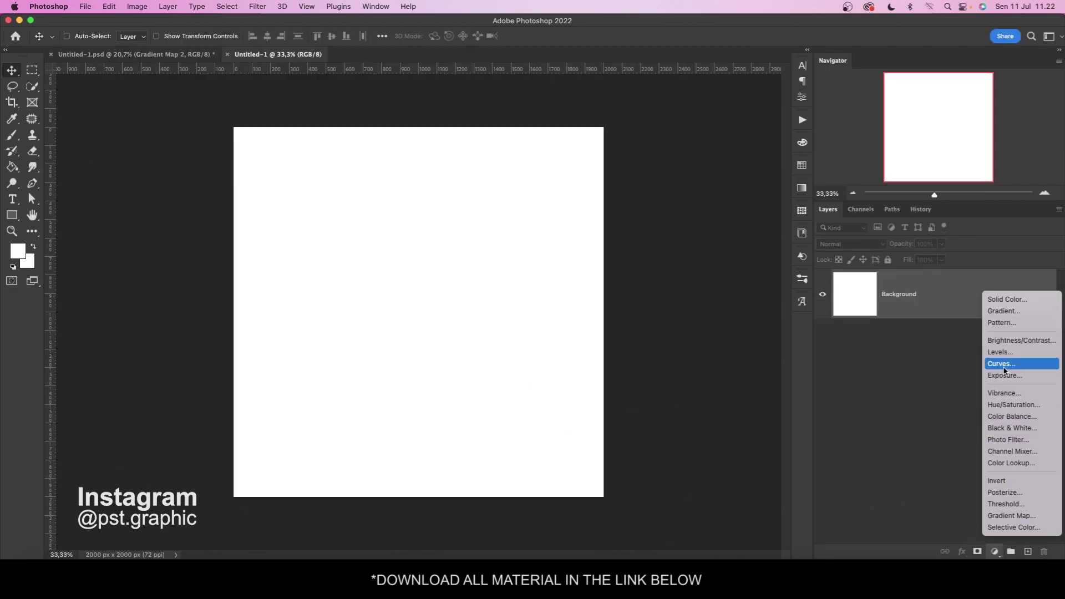
click(1001, 300)
text(000000)
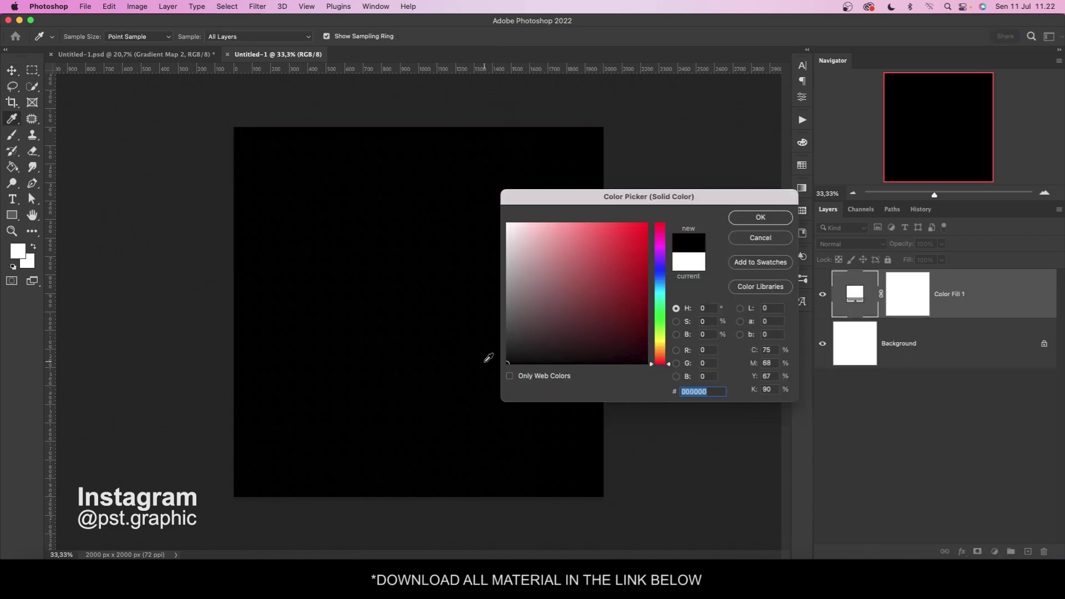
click(749, 218)
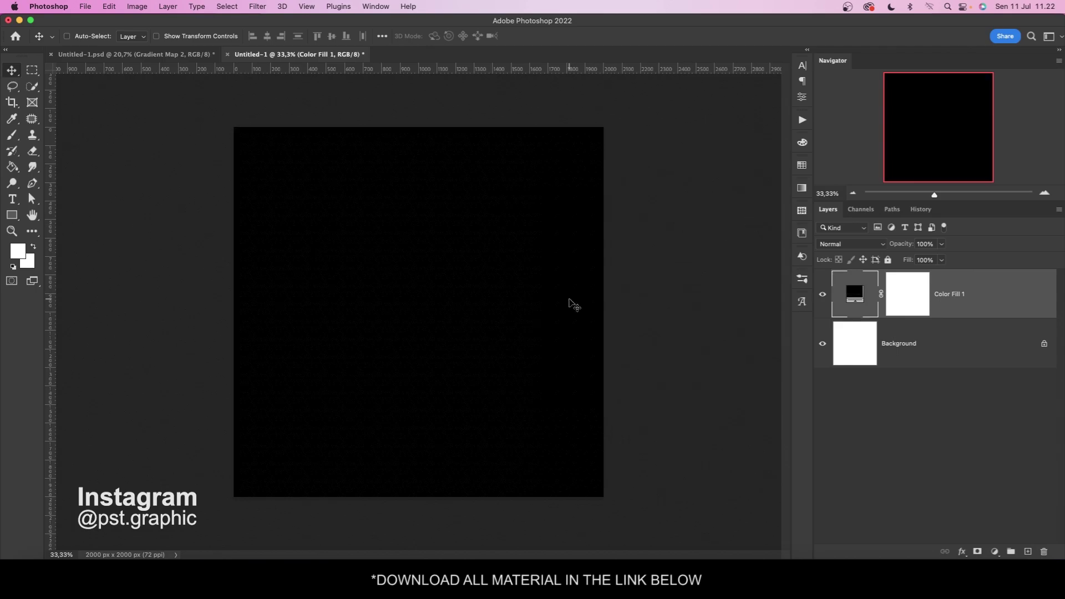
Step: Add the text "flow" near the middle of the canvas in white EXCRATCH Bold
click(17, 200)
click(137, 36)
click(231, 38)
click(480, 36)
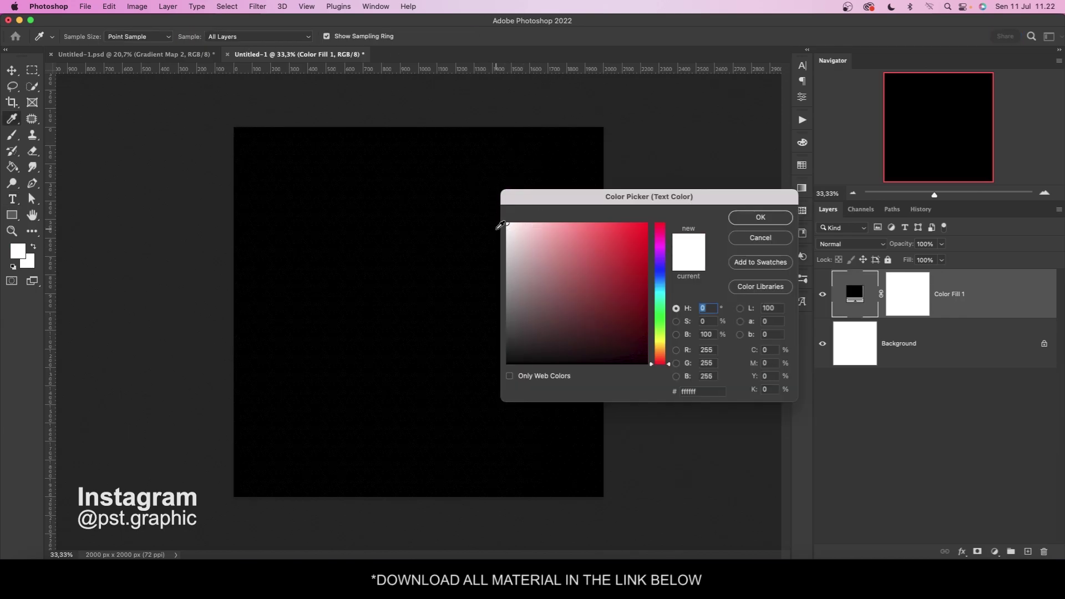
click(760, 217)
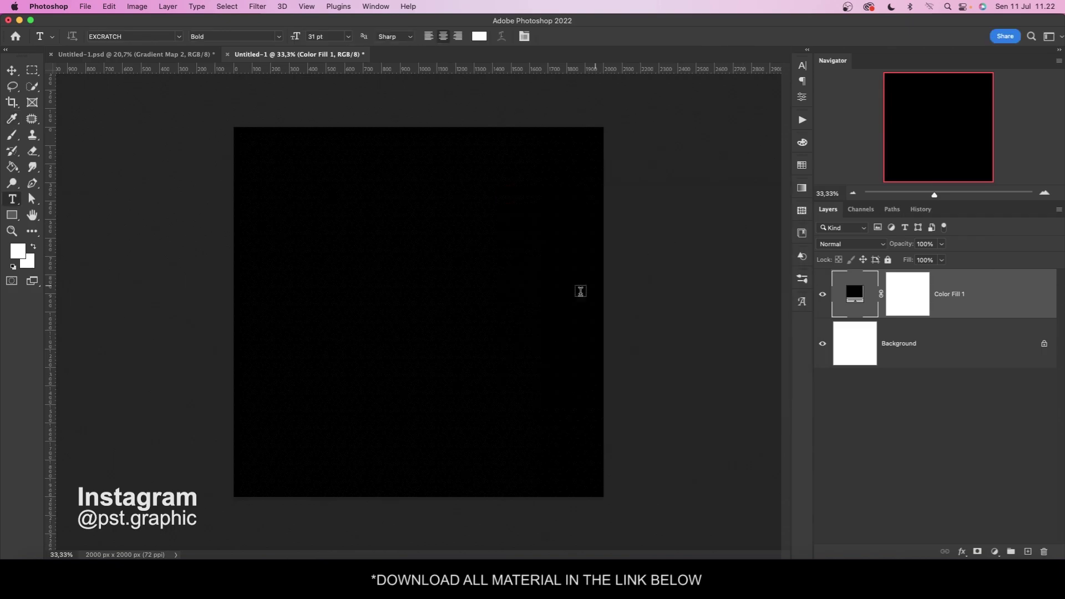
click(393, 306)
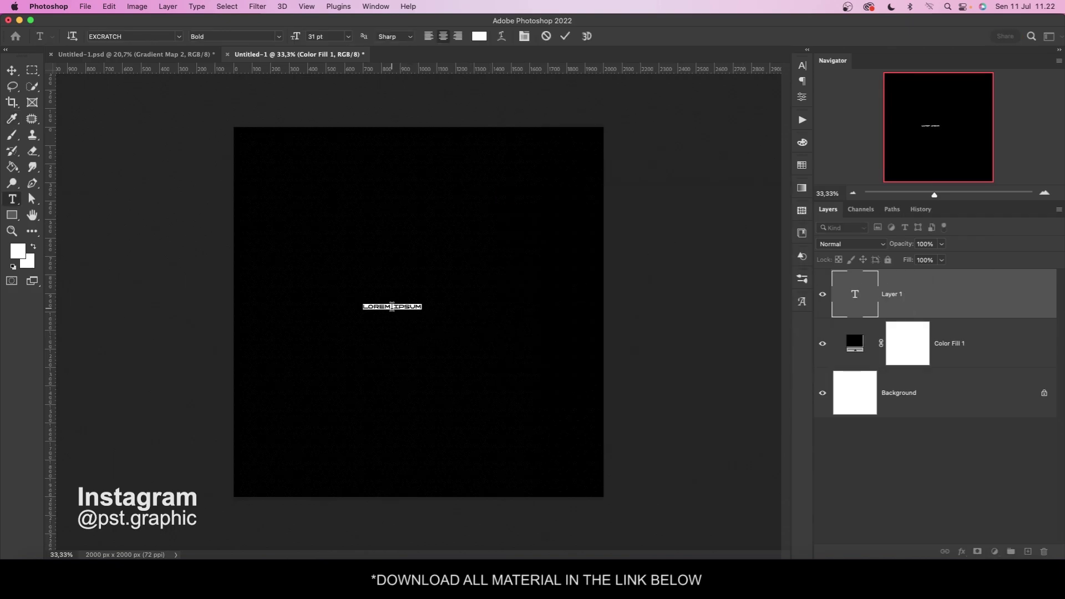
text(flow)
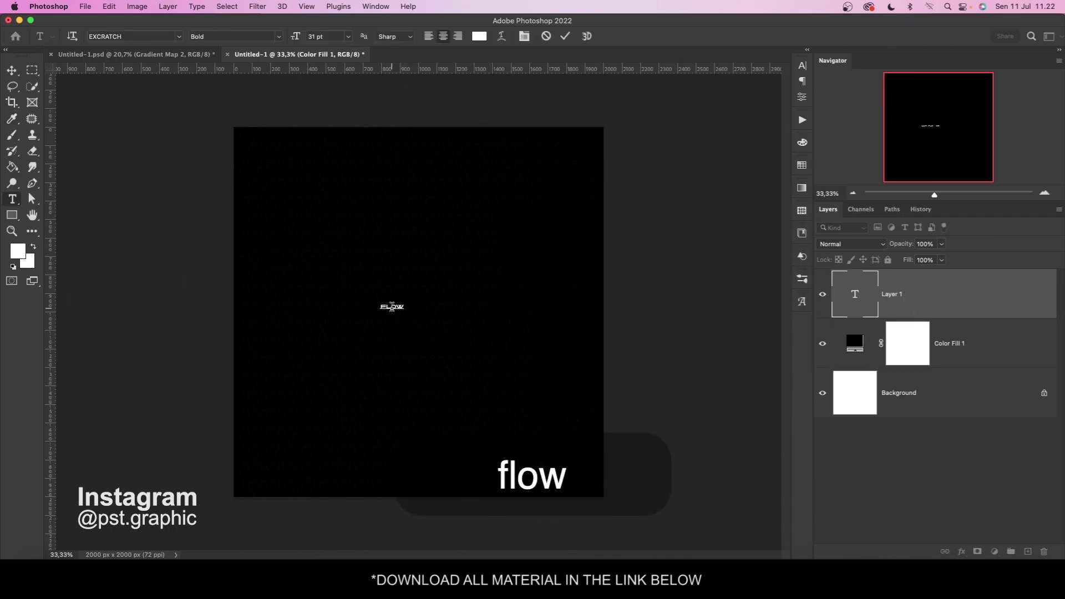
Step: Scale the flow text to about 916% and center it horizontally in the upper part of the canvas, at about Y 669 px
click(10, 71)
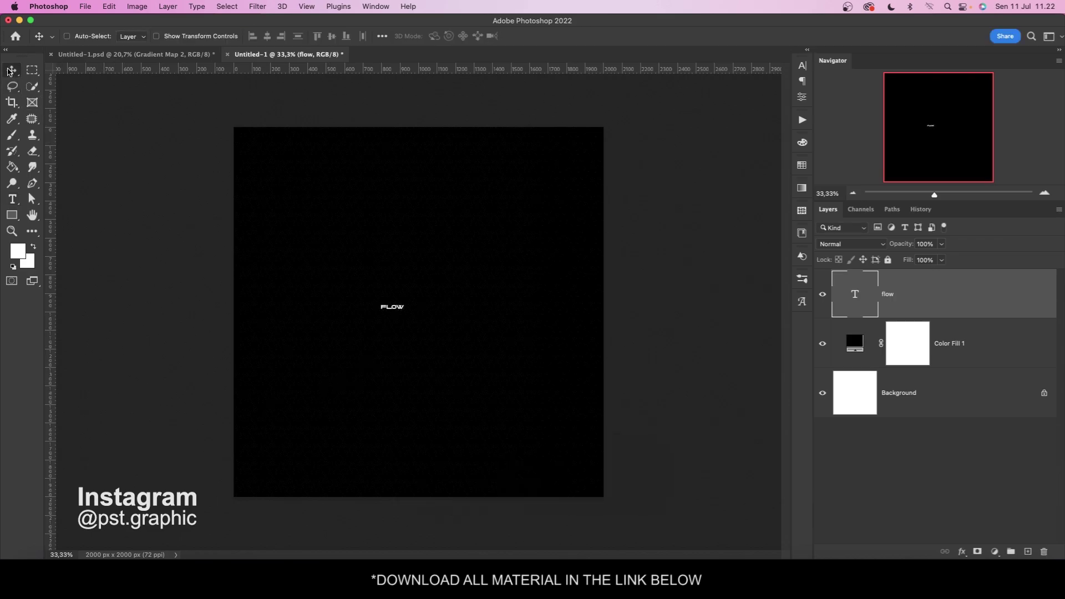
key(super+t)
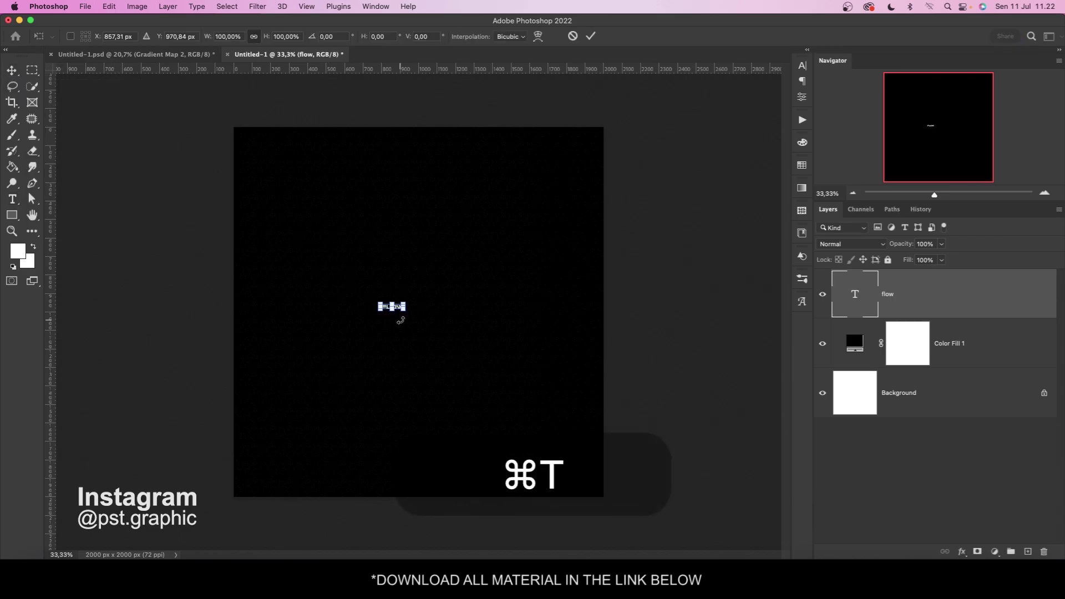
drag(405, 311, 602, 421)
drag(586, 343, 514, 284)
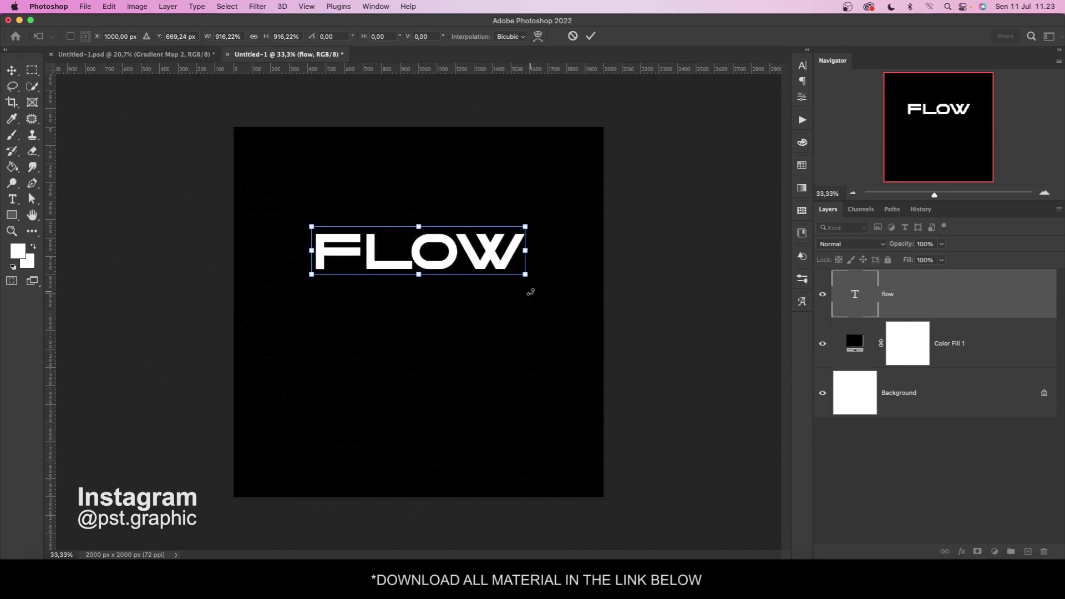
key(Return)
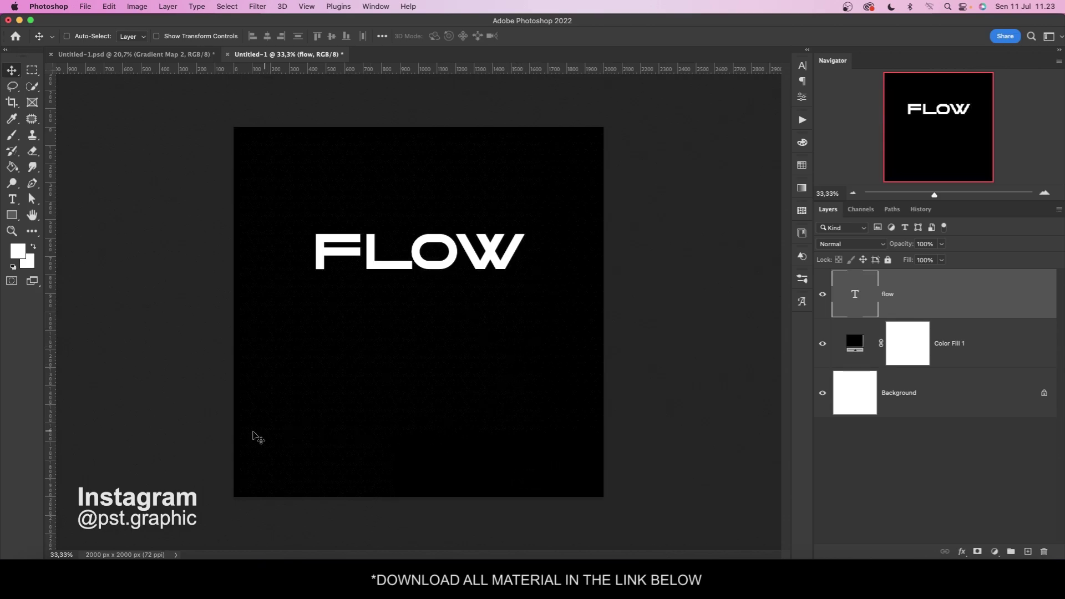
Step: Place the avery-klein-JaXs8Tk5Iww-unsplash photo and scale it to about 44.44% to cover the whole canvas
click(39, 578)
drag(245, 209, 598, 358)
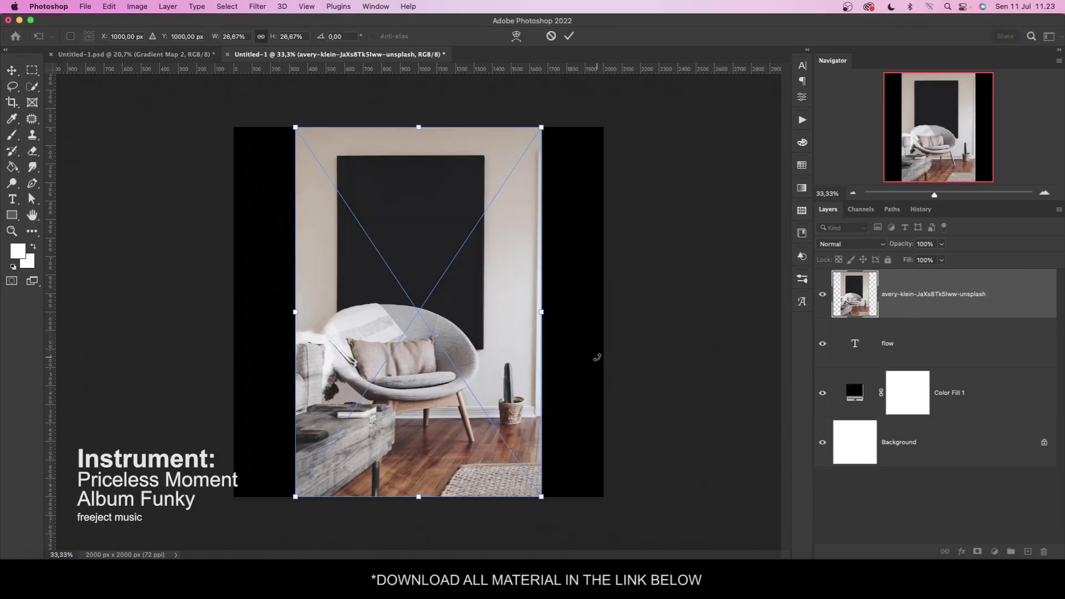
scroll(597, 358, down, 5)
drag(465, 385, 491, 385)
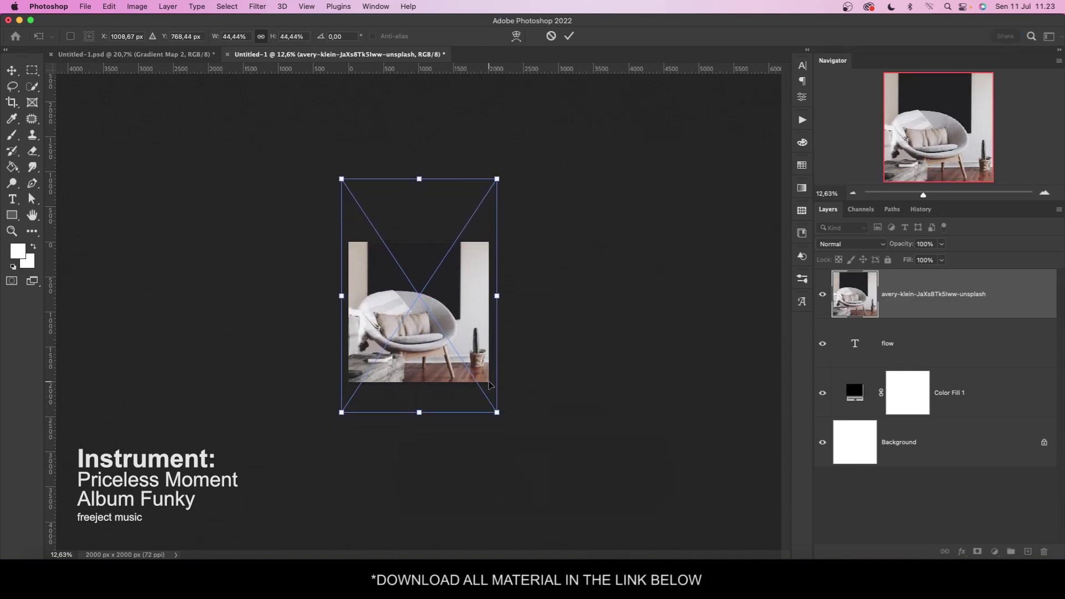
key(Return)
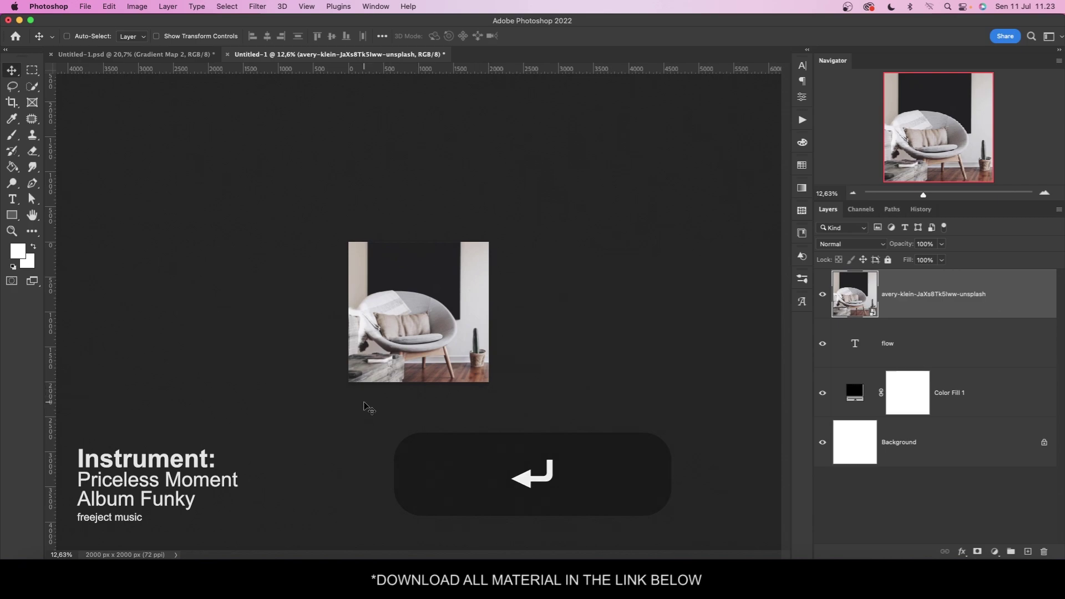
Step: Copy a single-row pixel selection through the photo's chair seat to a new layer and delete the photo layer
click(32, 71)
right_click(33, 71)
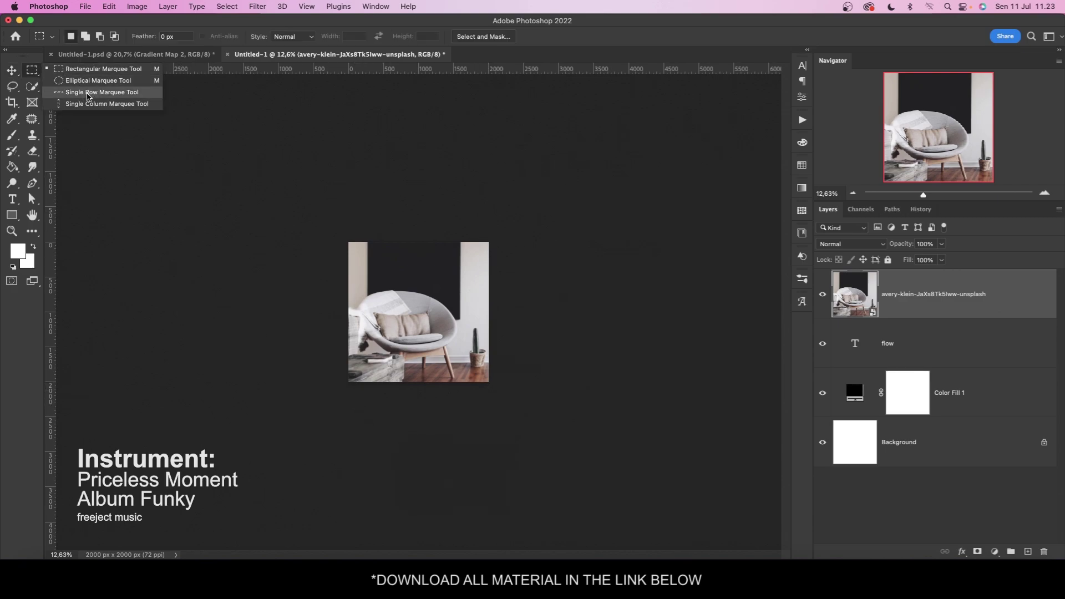
click(102, 93)
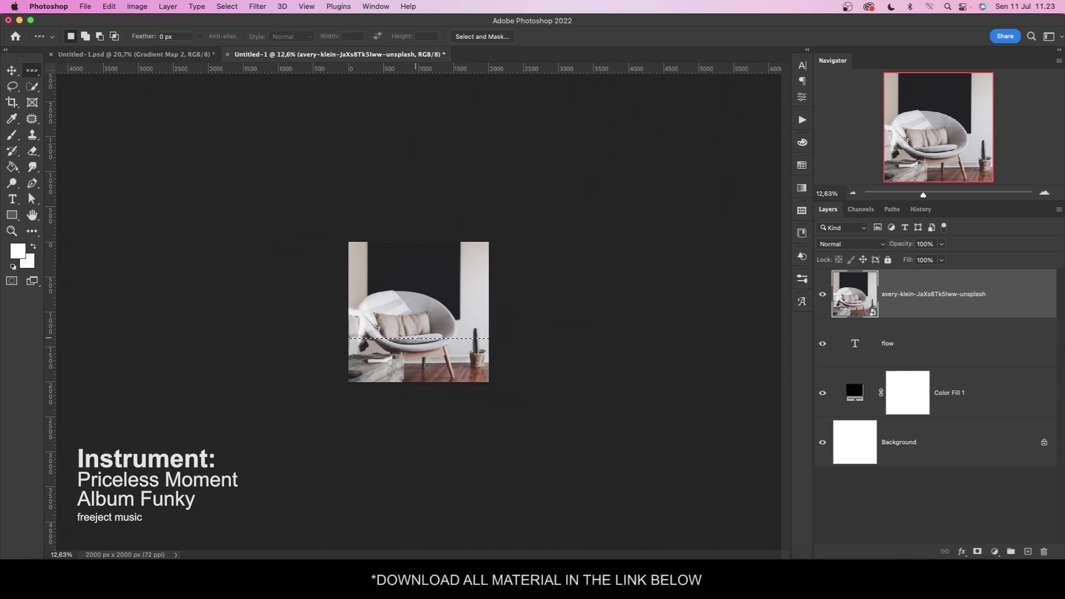
key(super+j)
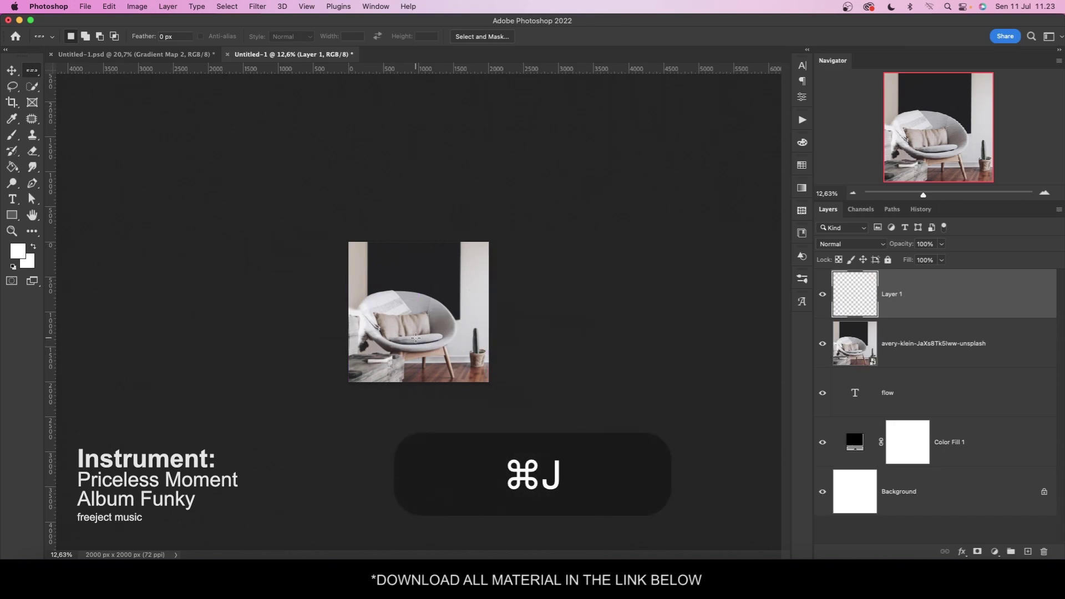
click(945, 358)
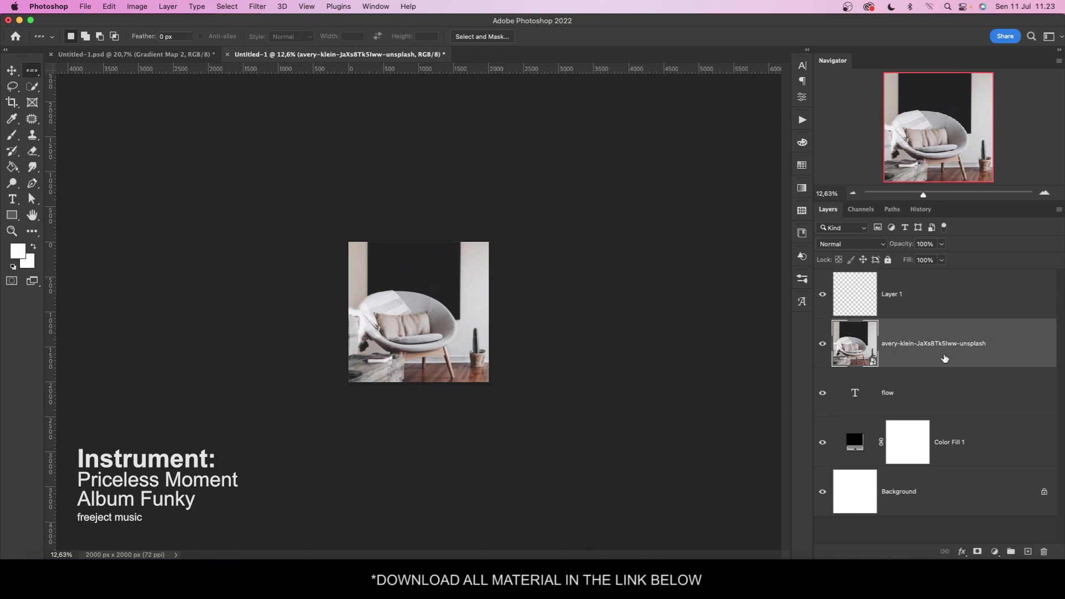
key(BackSpace)
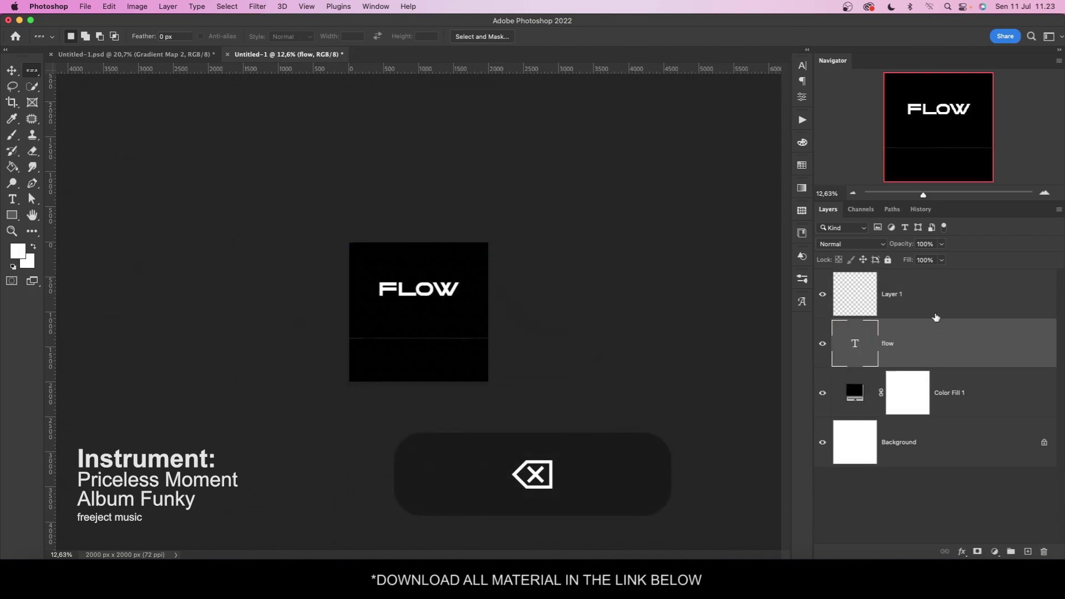
Step: Stretch the copied pixel row into a block as wide as the text, from the text's top to the canvas bottom, and move it below the text layer
click(935, 315)
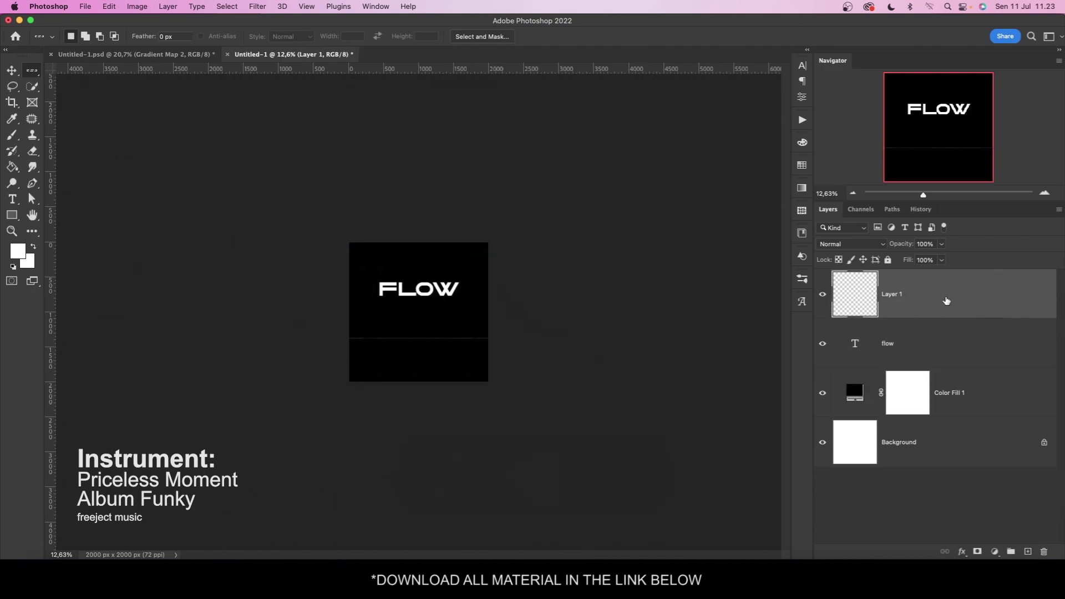
key(super+t)
key(shift)
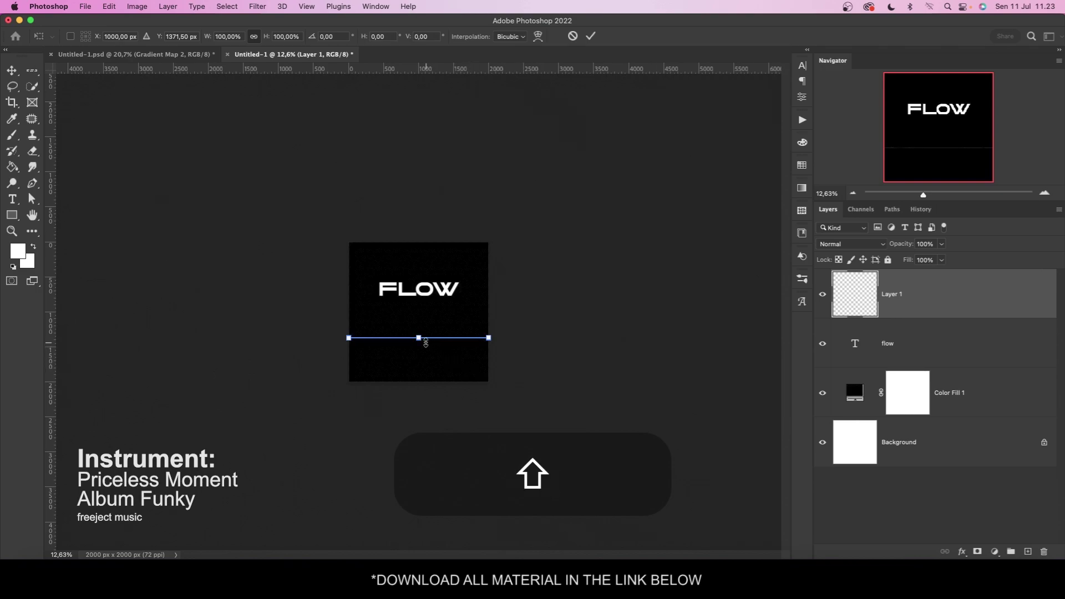
drag(422, 339, 419, 243)
key(shift)
drag(494, 310, 463, 314)
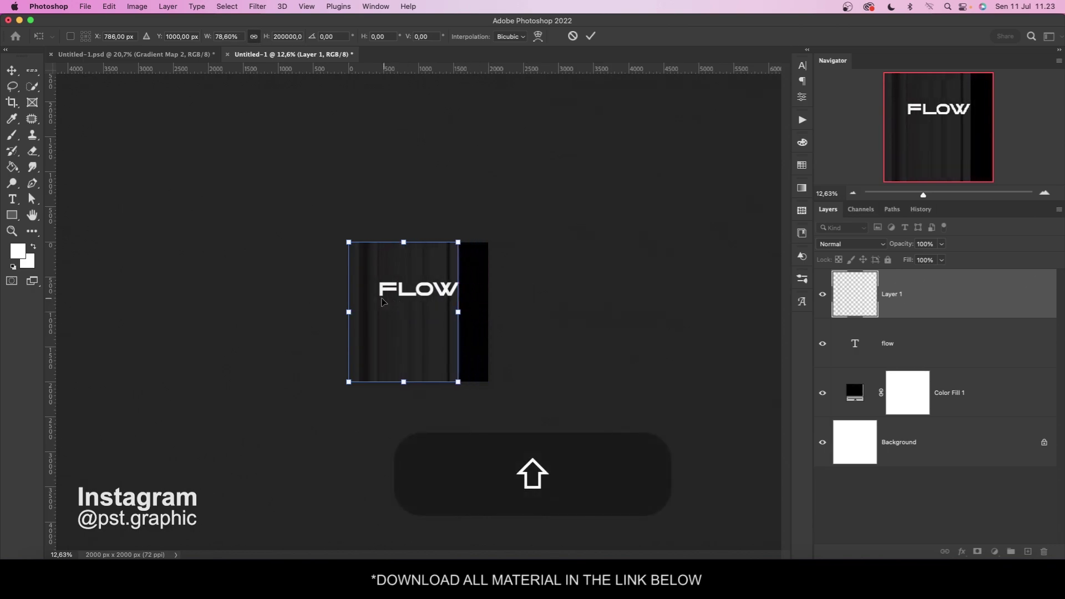
drag(349, 312, 379, 311)
key(shift)
drag(418, 242, 418, 282)
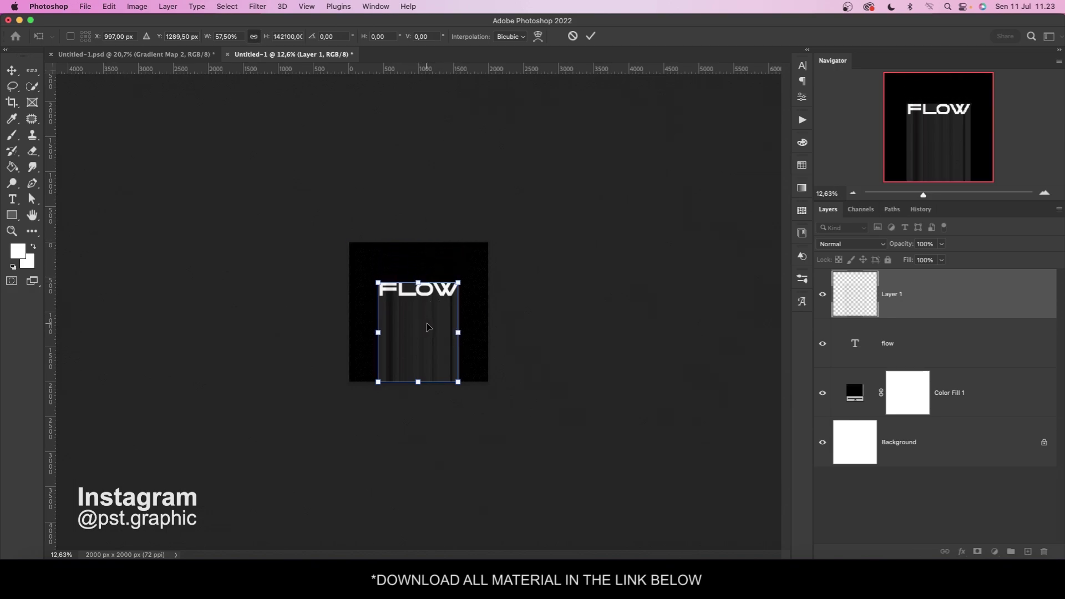
key(Return)
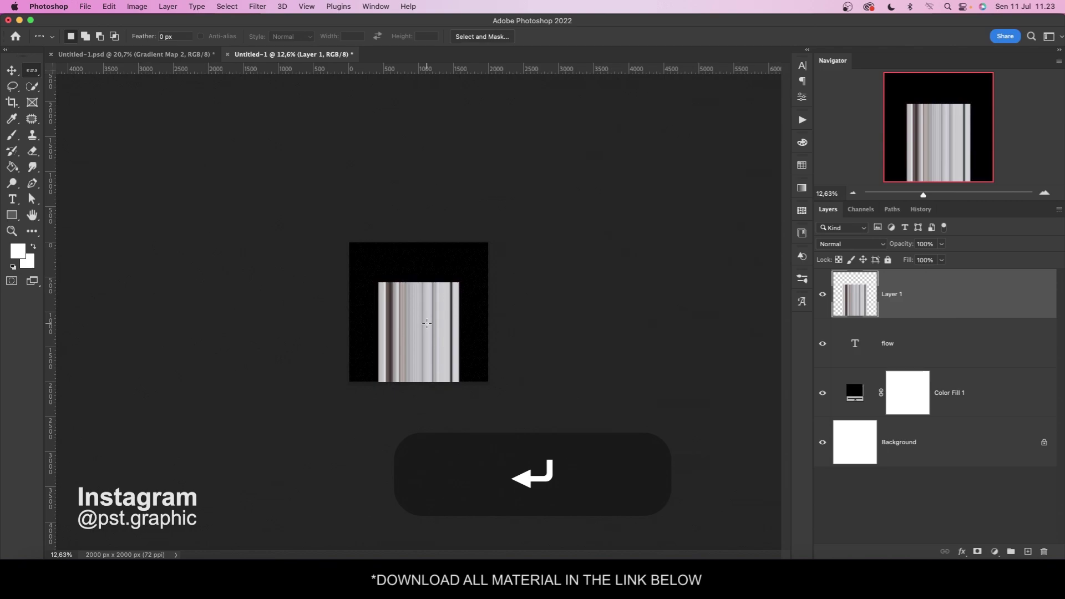
drag(945, 294, 943, 362)
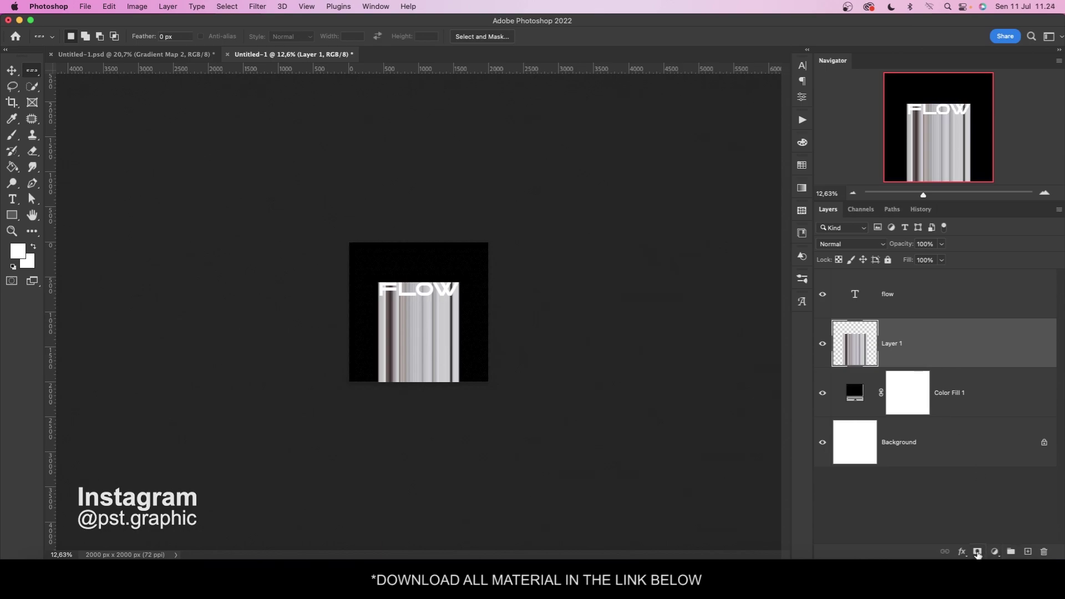
Step: Add a layer mask to the striped layer and hide a narrow vertical strip between the F and L with black at 100% brush opacity
click(978, 553)
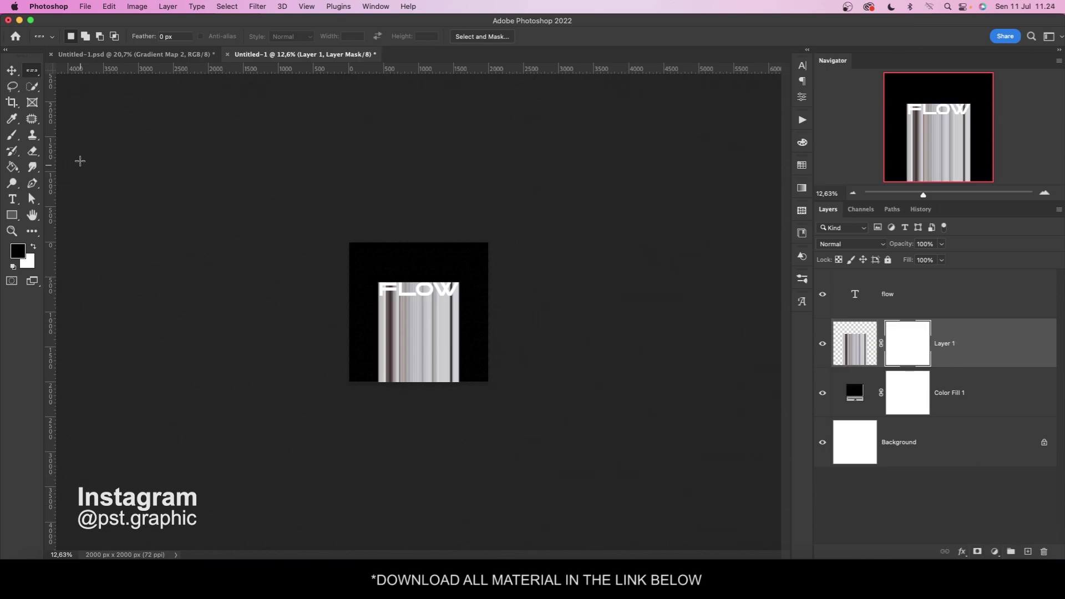
click(32, 74)
click(65, 73)
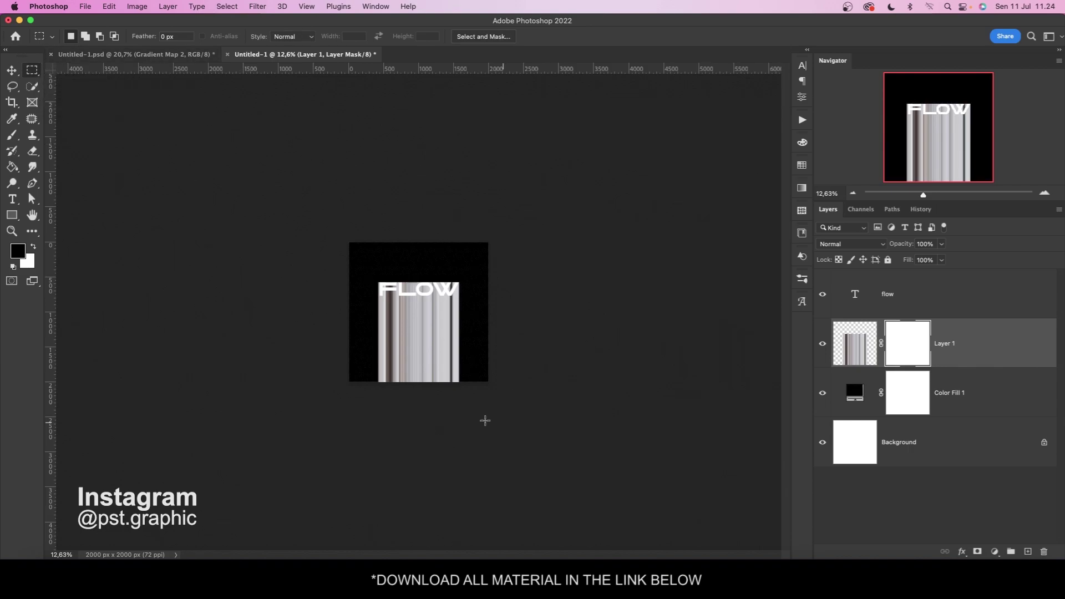
scroll(399, 408, up, 5)
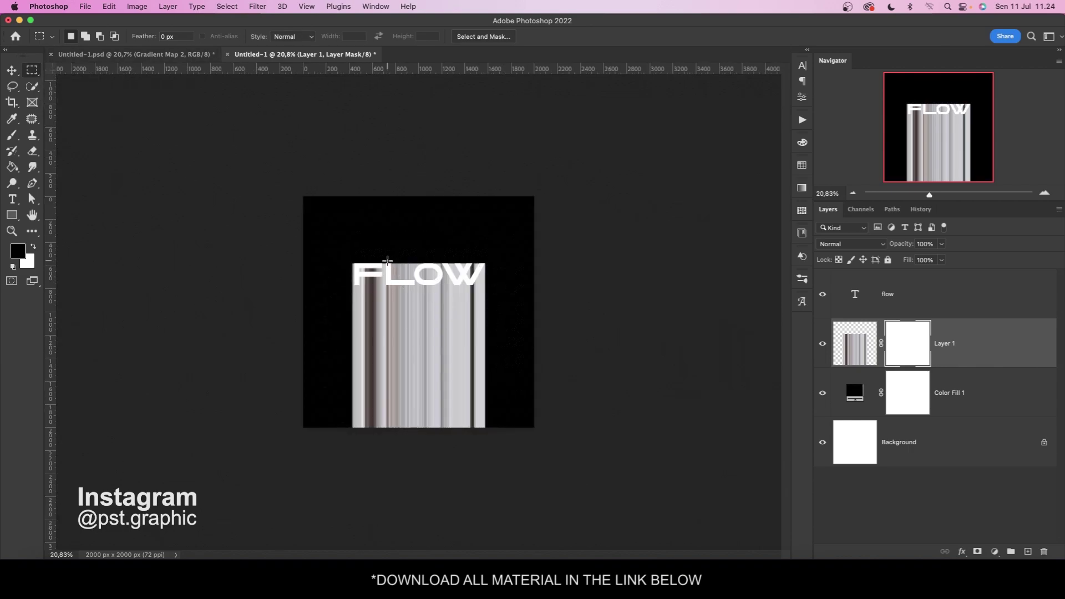
drag(387, 262, 380, 499)
click(14, 138)
click(22, 251)
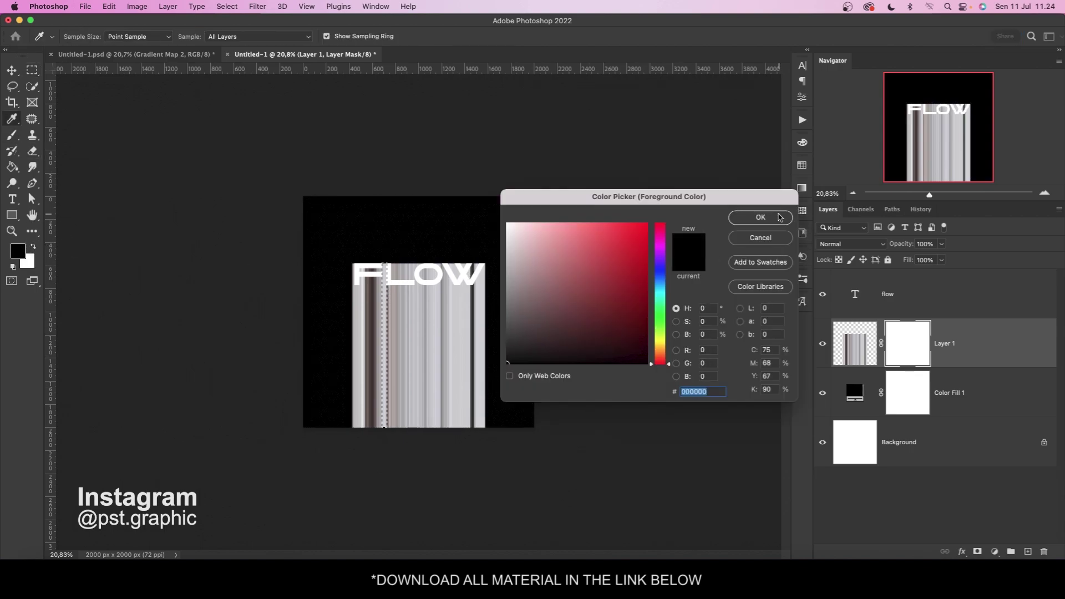
click(761, 217)
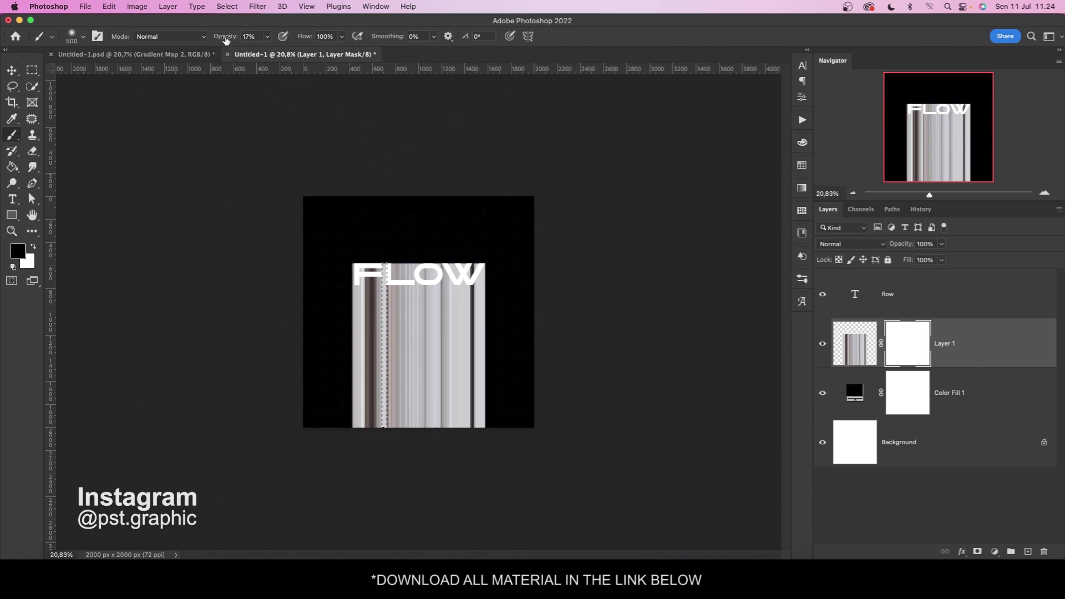
drag(226, 38, 502, 46)
drag(380, 238, 376, 458)
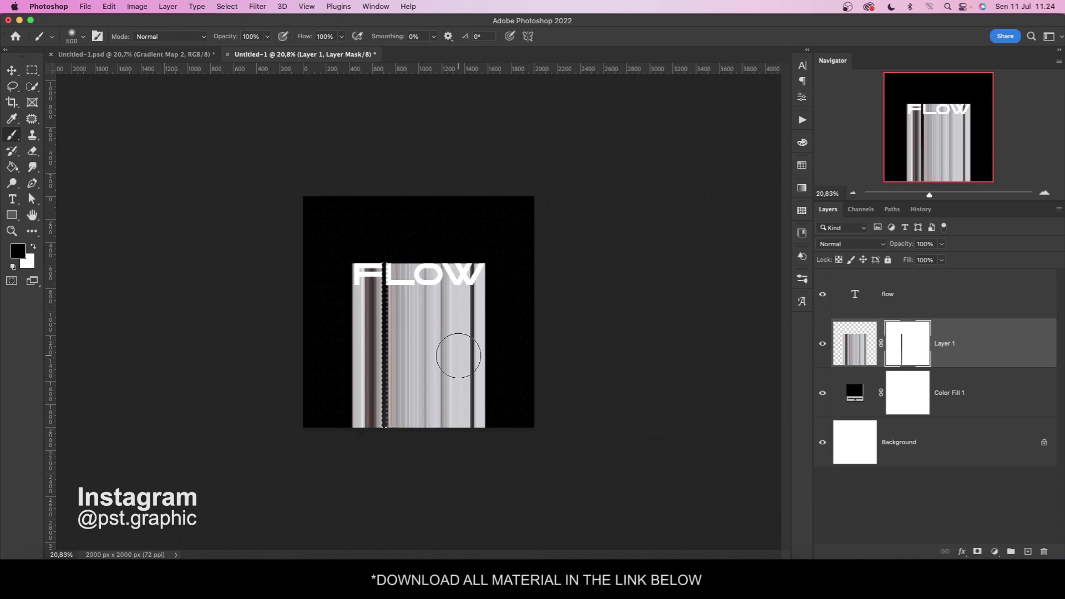
key(super)
key(super+d)
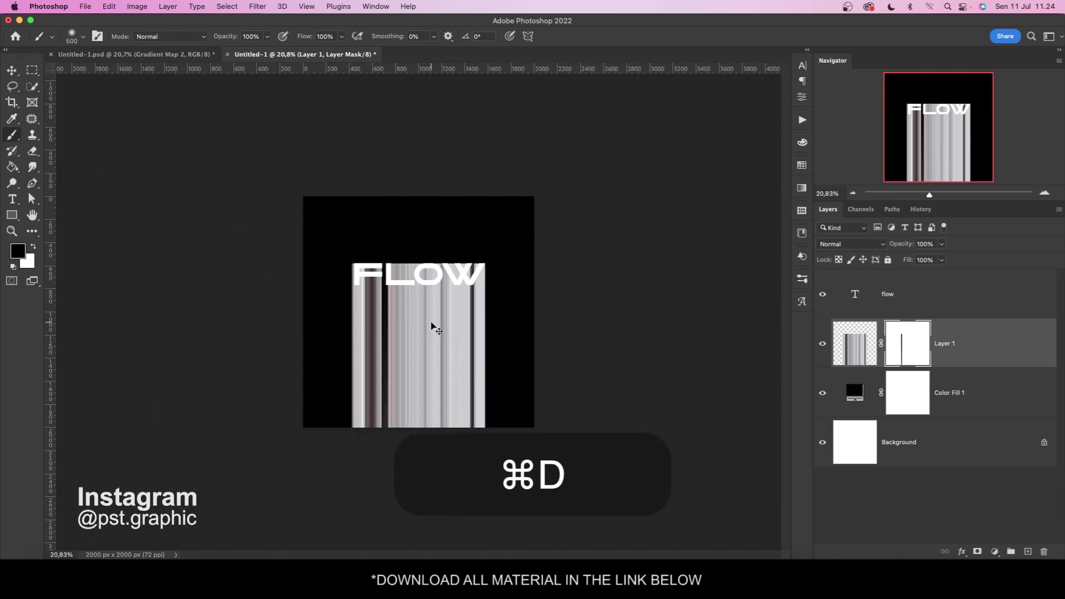
Step: Fade the lower part of the stripes into the black background by painting black on the layer mask with a large soft brush
key(bracketright)
key(bracketright)
key(bracketright)
key(bracketright)
key(bracketright)
key(bracketright)
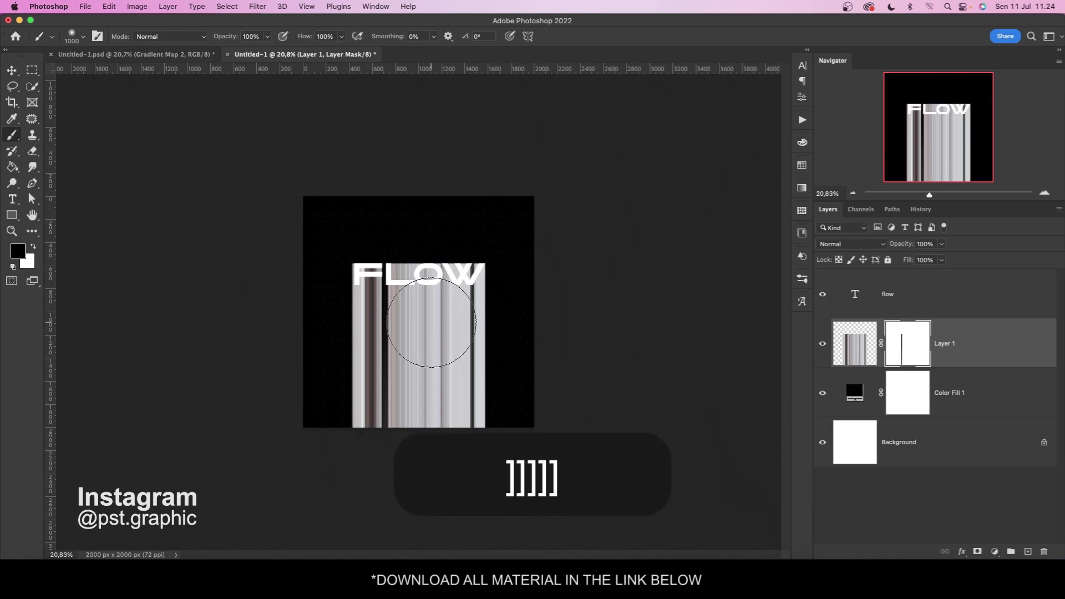
mouse_move(304, 440)
mouse_down()
mouse_move(611, 451)
mouse_move(290, 419)
mouse_move(564, 421)
mouse_up()
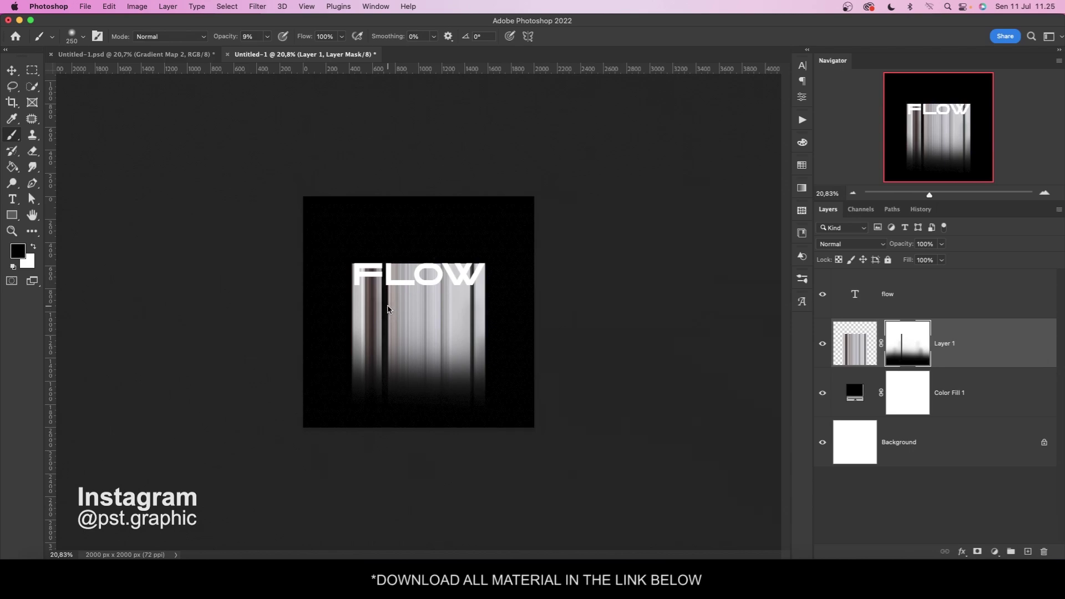
Step: Hide the stripes showing above and between the FLOW letters on the layer mask, using a 57 px hard round black brush at 100% opacity
right_click(387, 304)
click(476, 453)
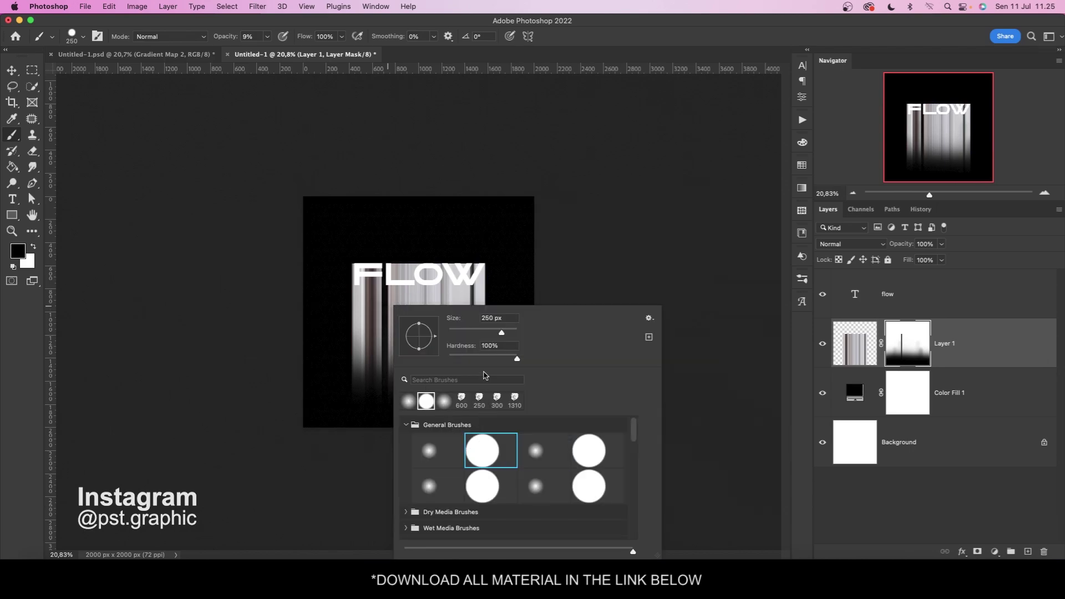
drag(485, 331, 469, 335)
click(609, 31)
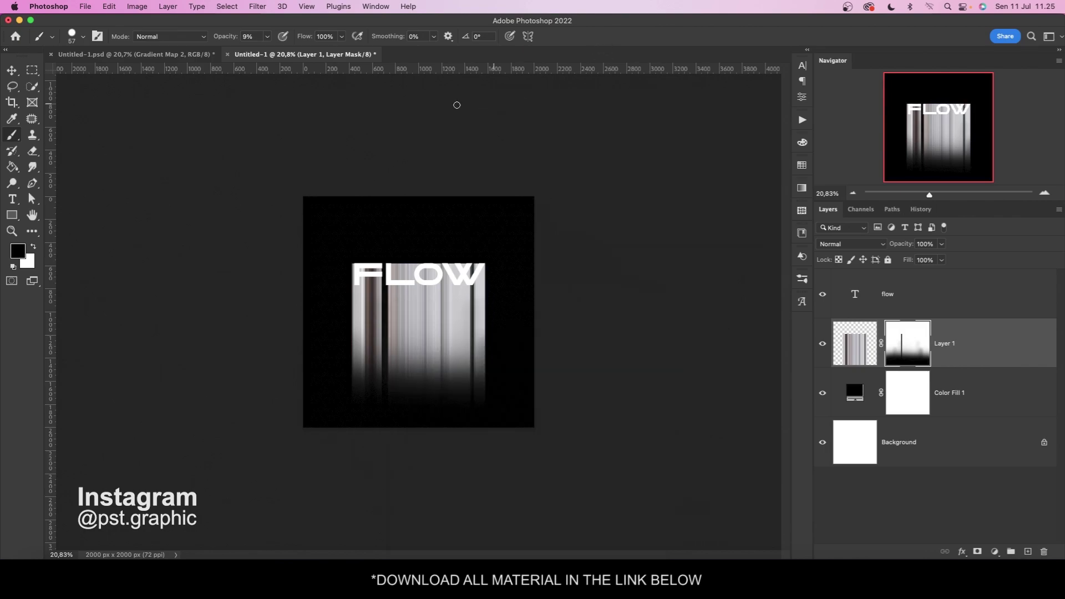
click(269, 38)
drag(270, 54, 316, 55)
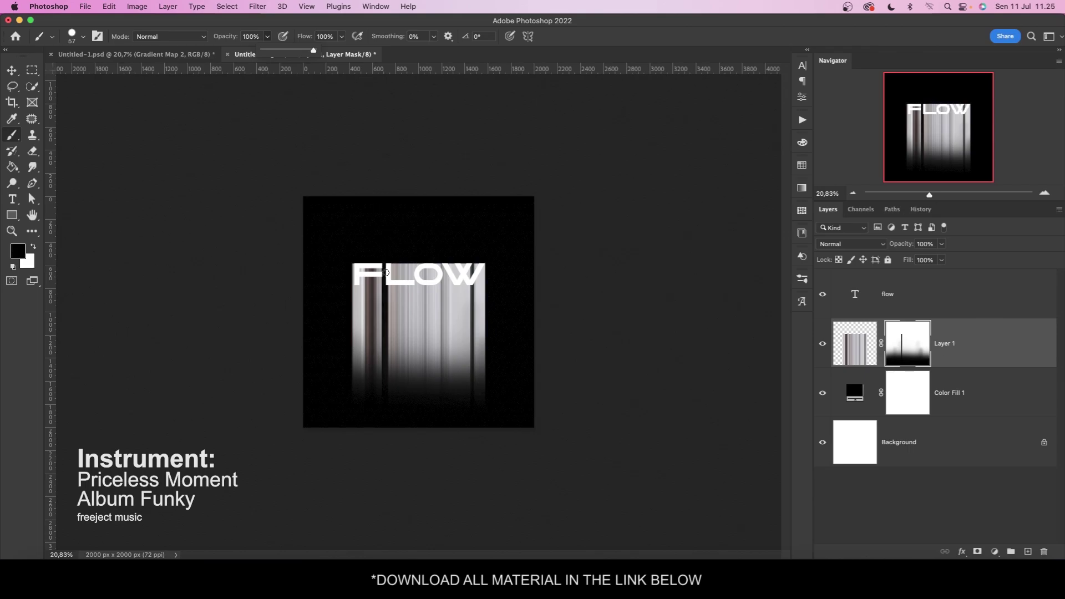
scroll(386, 273, up, 5)
mouse_move(260, 165)
mouse_down()
mouse_move(177, 167)
mouse_move(288, 166)
mouse_up()
mouse_move(338, 128)
mouse_down()
mouse_move(348, 216)
mouse_move(441, 216)
mouse_move(435, 159)
mouse_move(364, 174)
mouse_move(585, 193)
mouse_move(579, 111)
mouse_move(666, 128)
mouse_move(666, 158)
mouse_up()
scroll(648, 229, down, 10)
scroll(566, 215, up, 10)
mouse_move(556, 222)
mouse_down()
mouse_move(504, 214)
mouse_move(521, 208)
mouse_up()
scroll(517, 284, down, 6)
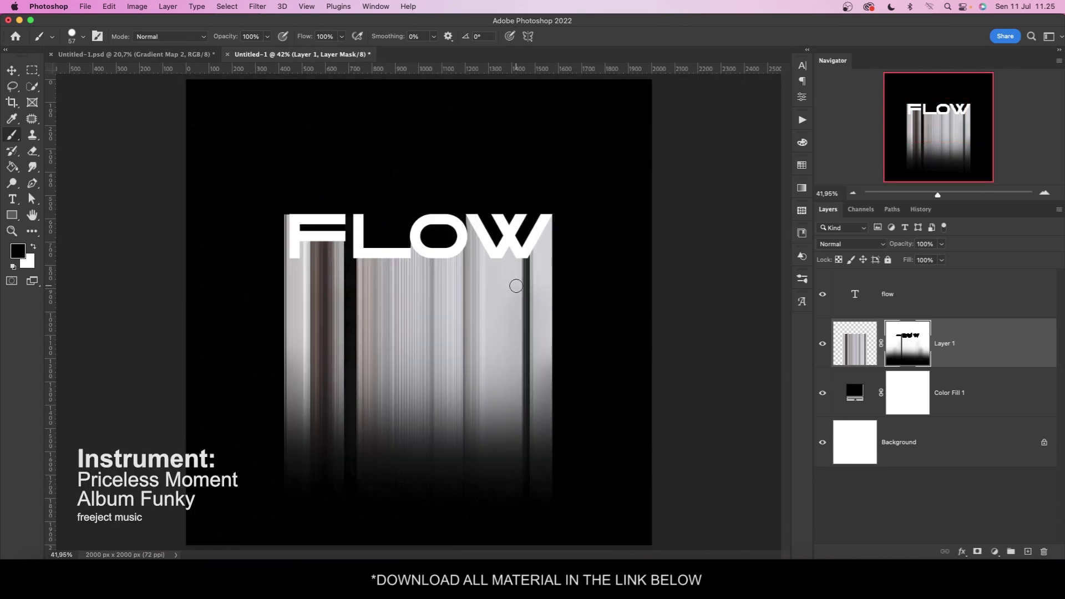
Step: Add a Gradient Map adjustment layer above the striped layer and apply the black-to-white Foreground to Background preset
key(super+2)
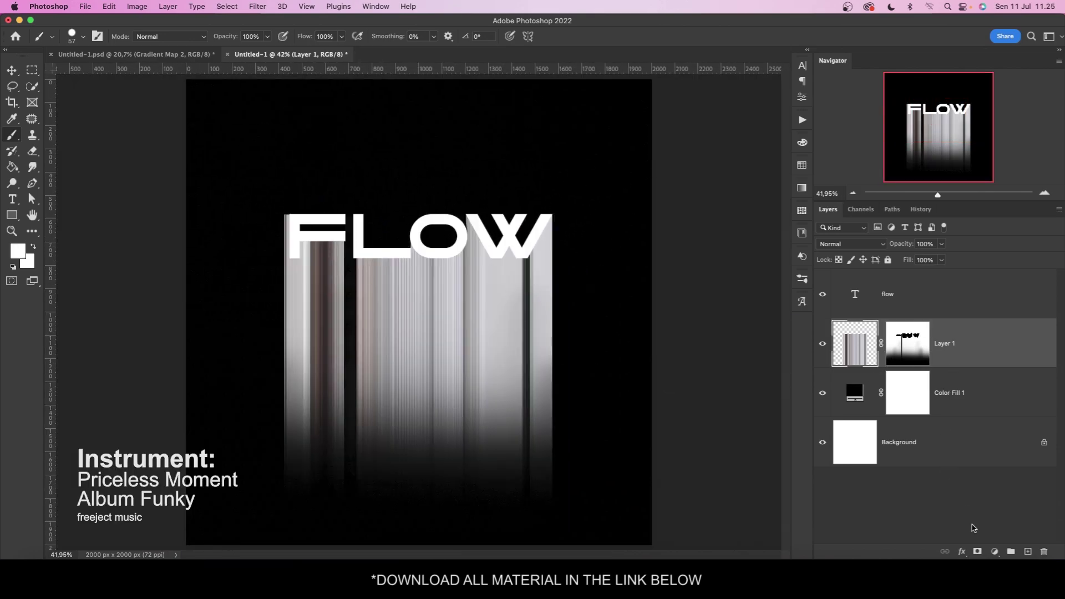
click(995, 552)
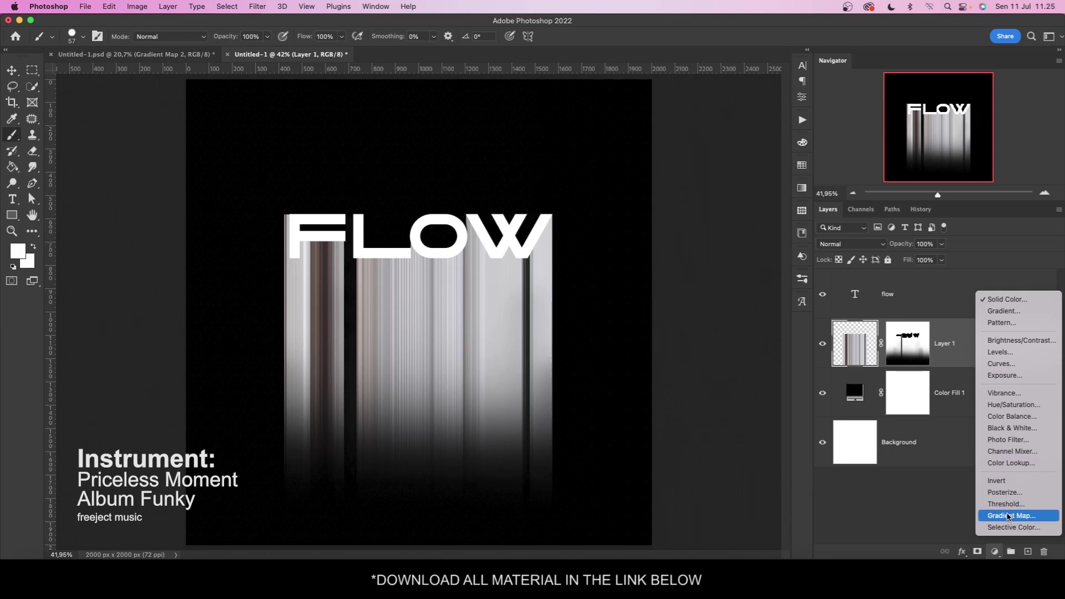
click(1009, 517)
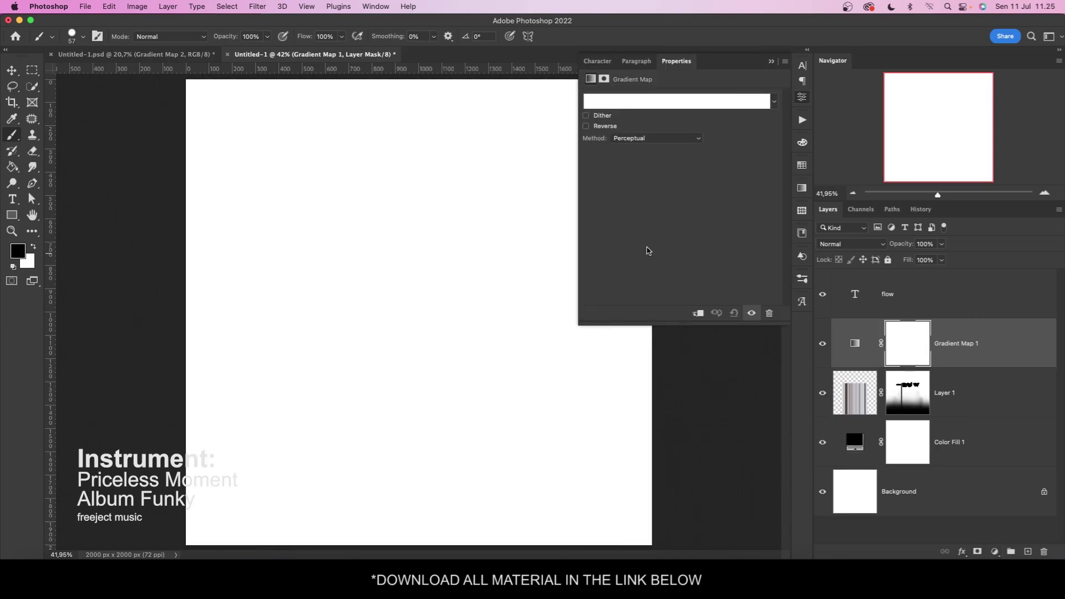
click(647, 101)
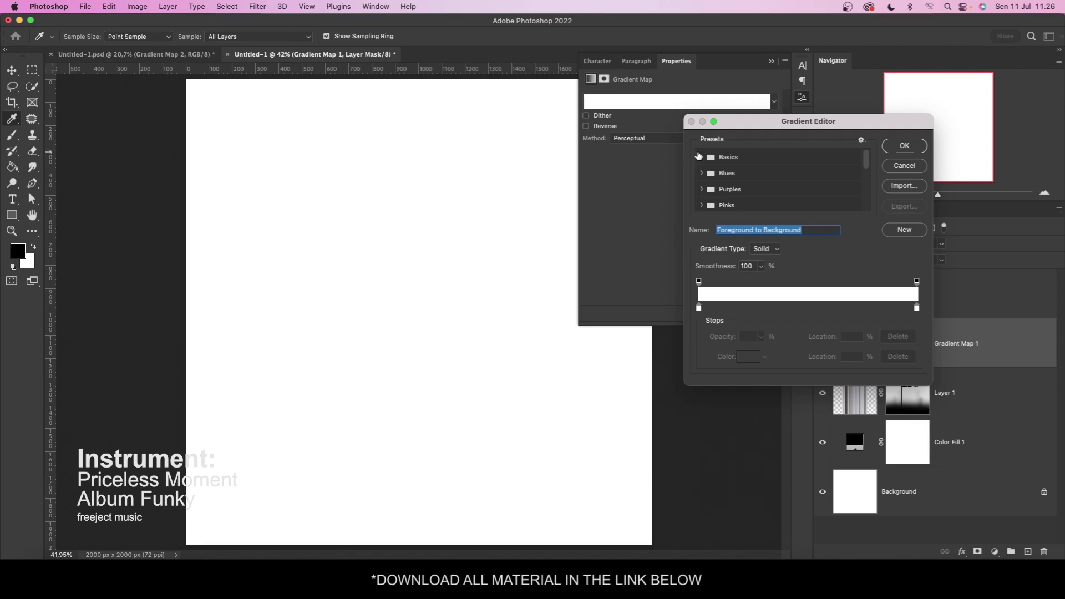
click(702, 157)
click(715, 175)
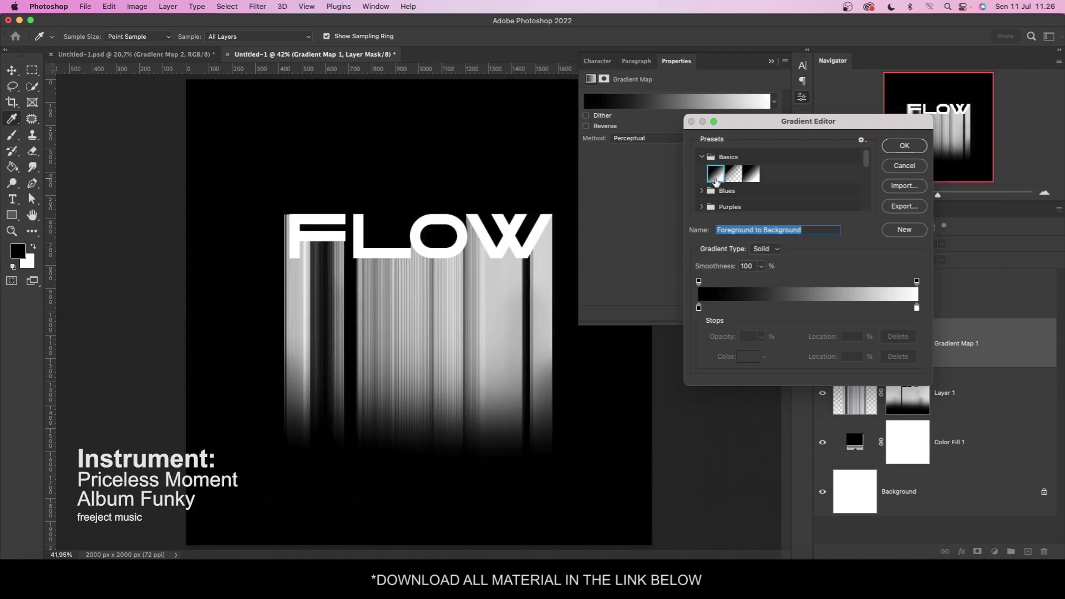
Step: Add a red #ff0000 color stop to the gradient at location 17%
click(737, 309)
double_click(737, 309)
click(647, 222)
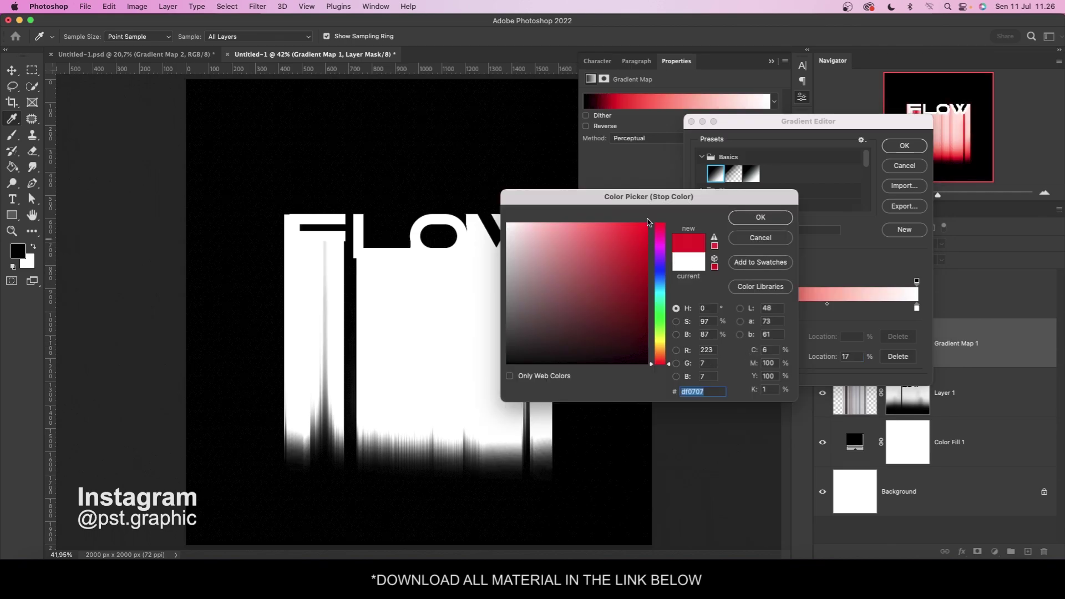
drag(647, 222, 657, 211)
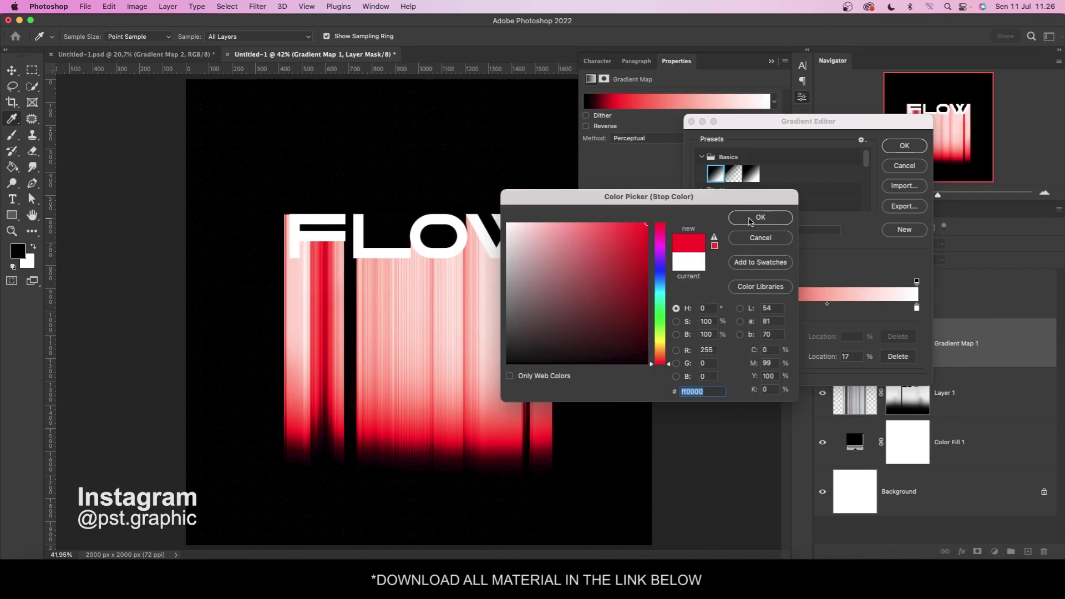
click(760, 217)
Step: Add a purple #ae00ff color stop to the gradient at location 39%
click(785, 308)
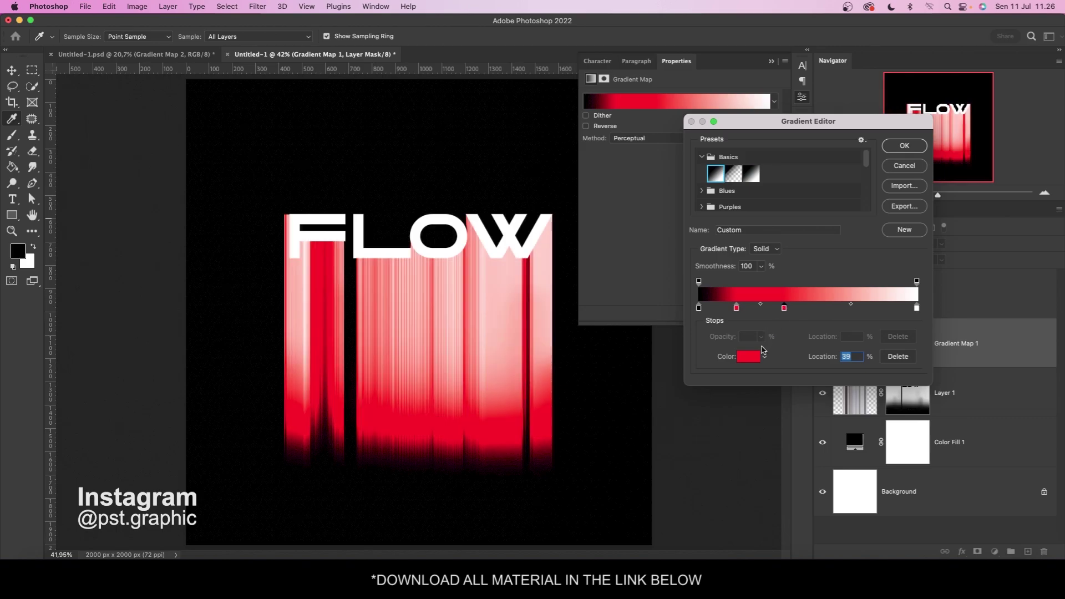
click(756, 358)
click(662, 257)
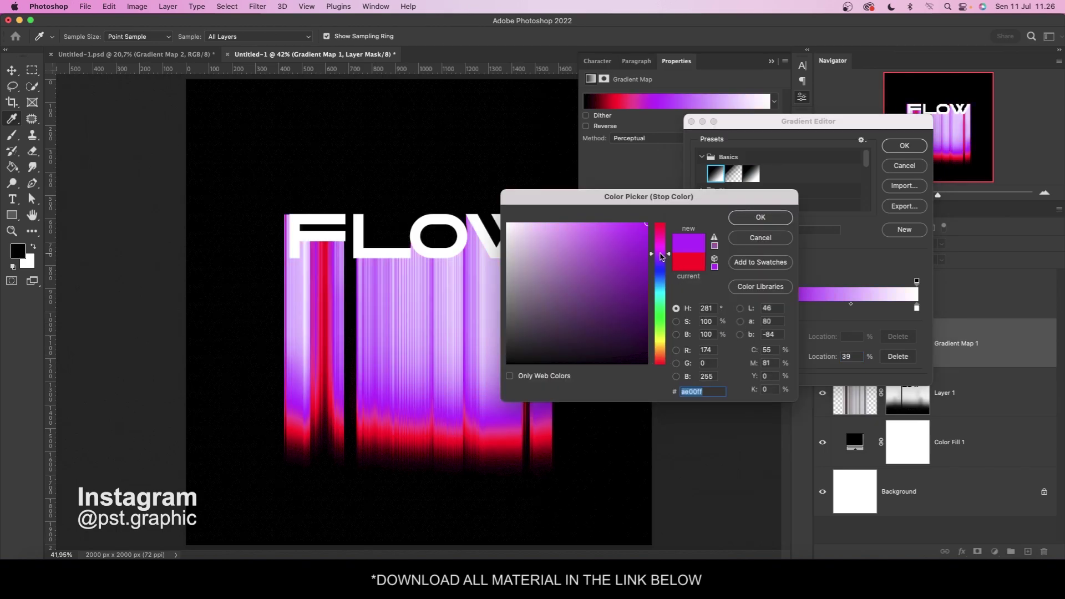
click(738, 219)
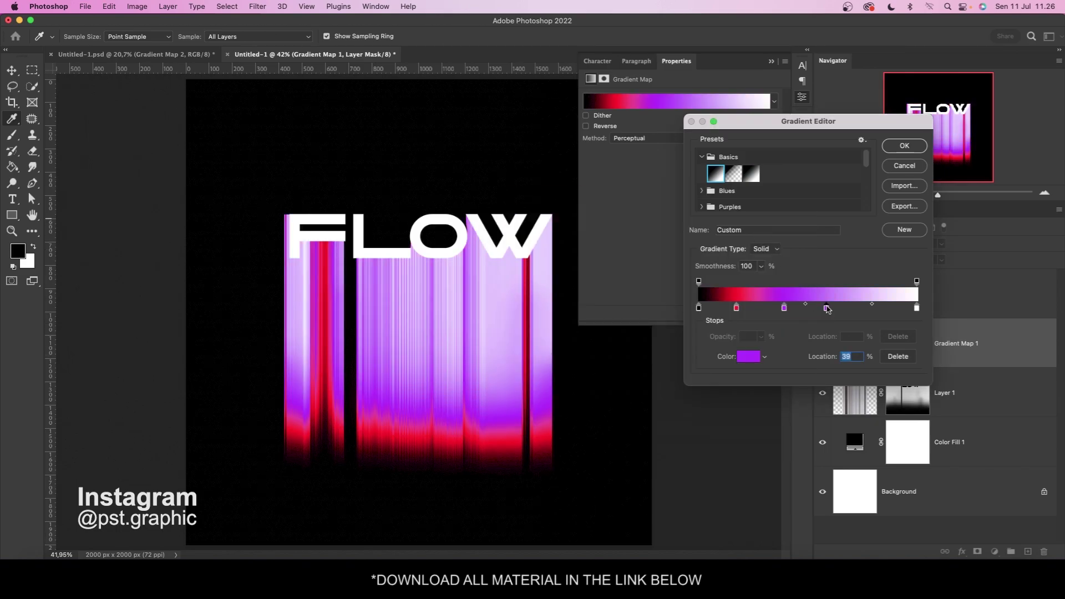
Step: Add a light blue #00a8ff color stop to the gradient at location 58%
click(827, 308)
click(749, 357)
click(661, 286)
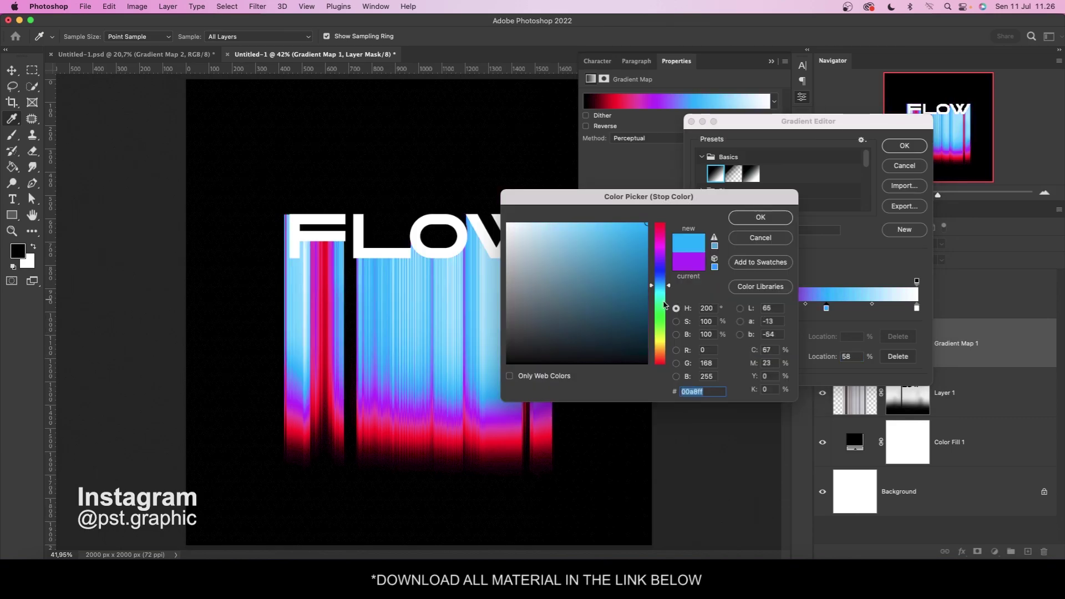
click(760, 218)
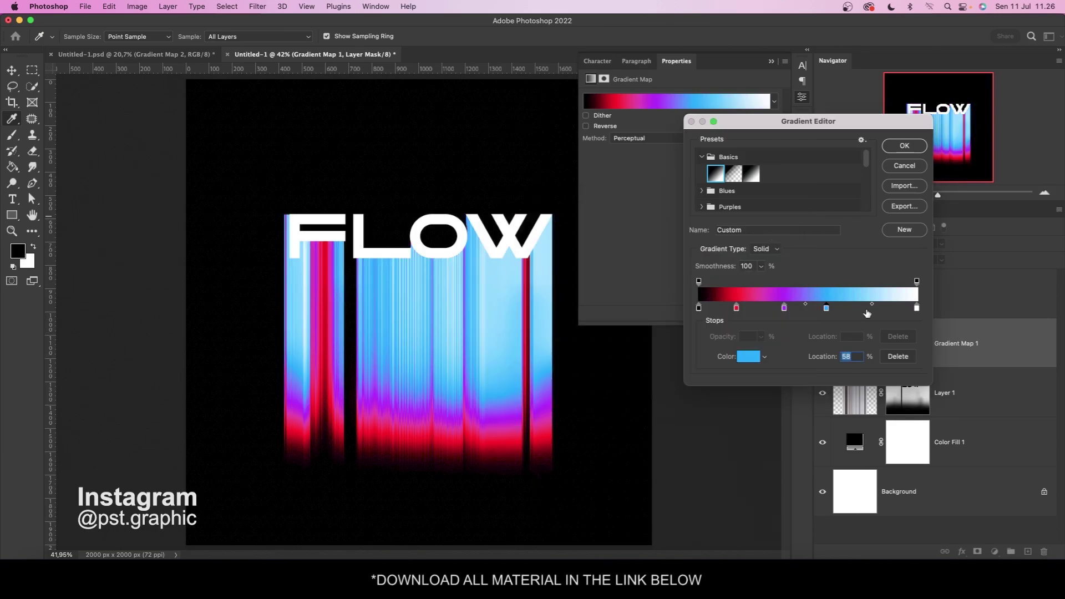
Step: Add a green color stop with hue 120° to the gradient at location 77%
click(865, 309)
click(744, 358)
click(660, 320)
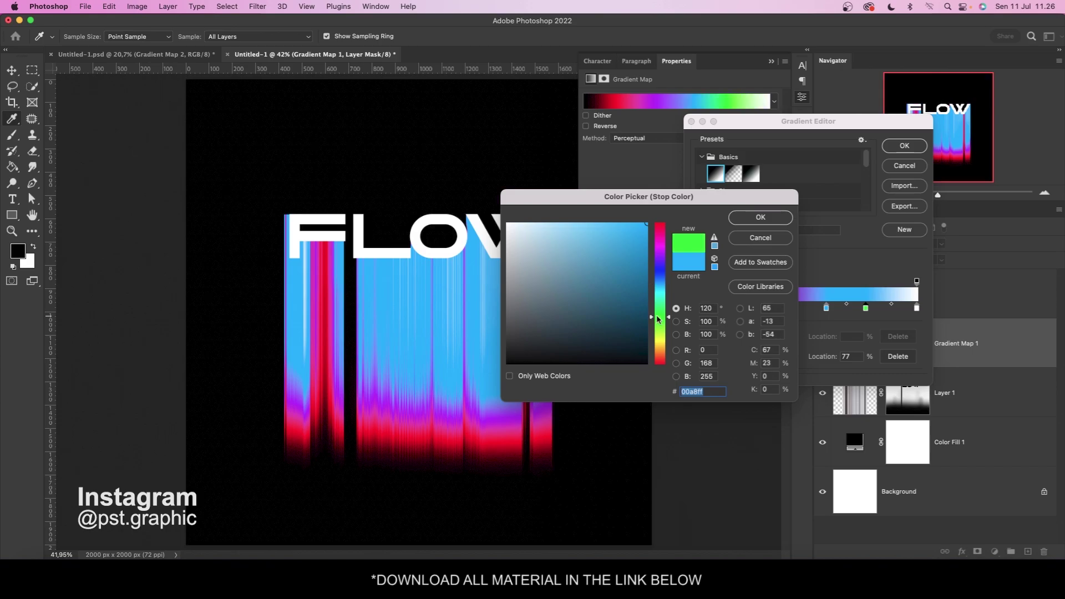
click(749, 217)
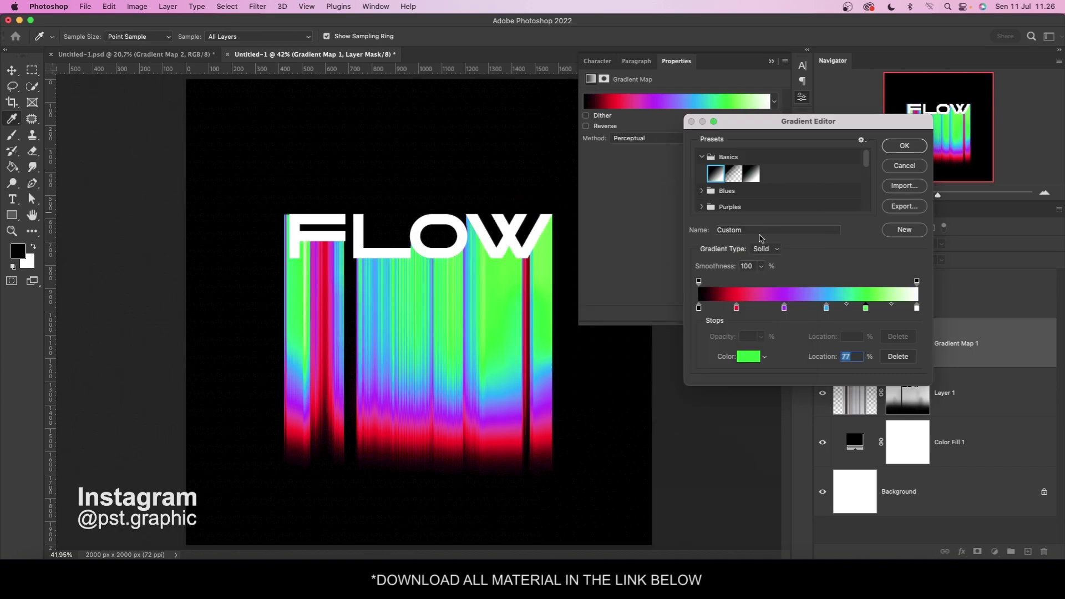
Step: Change the gradient's end stop at 100% to yellow #ffd800 and apply the edited gradient map
click(918, 309)
click(744, 358)
click(660, 246)
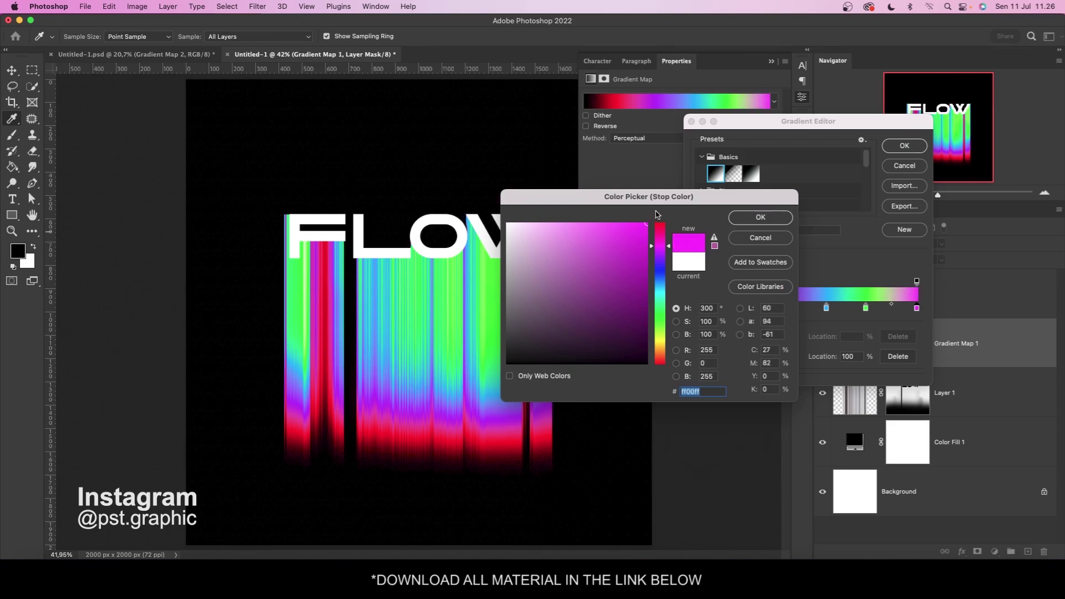
click(661, 345)
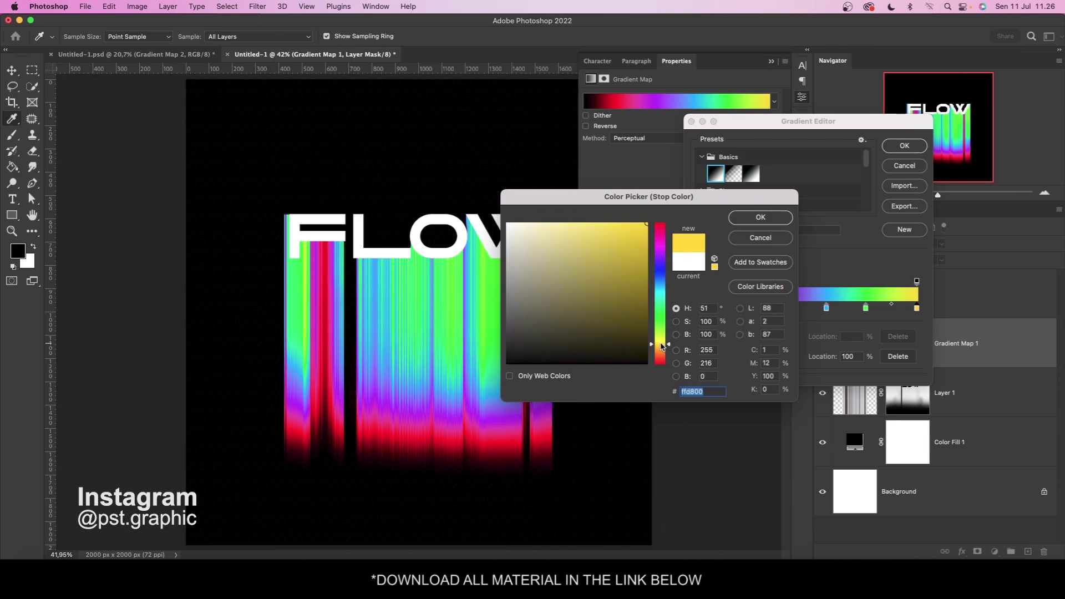
click(763, 219)
click(904, 146)
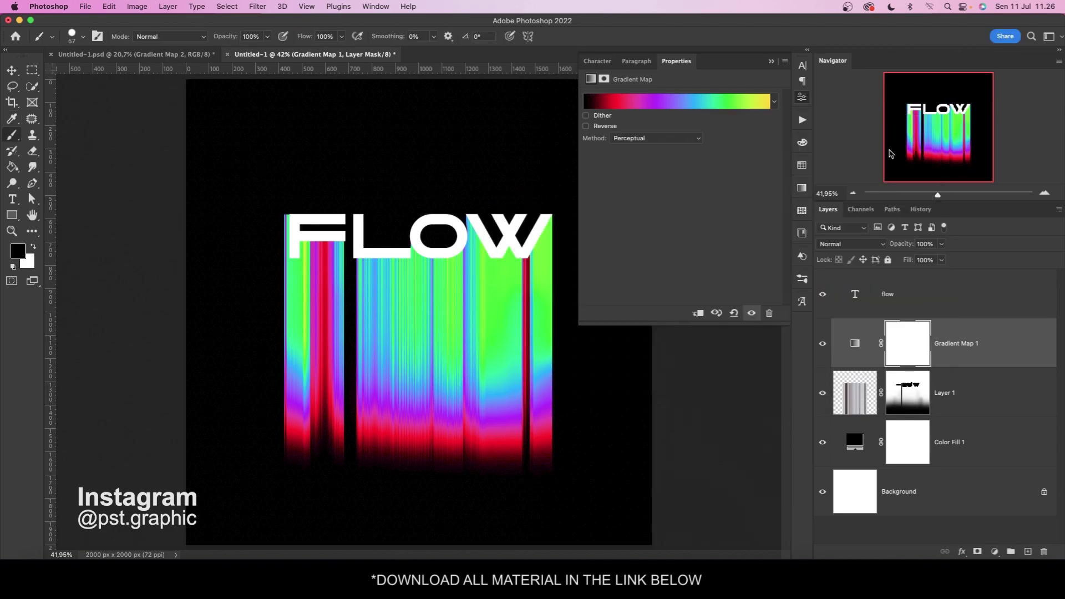
click(772, 63)
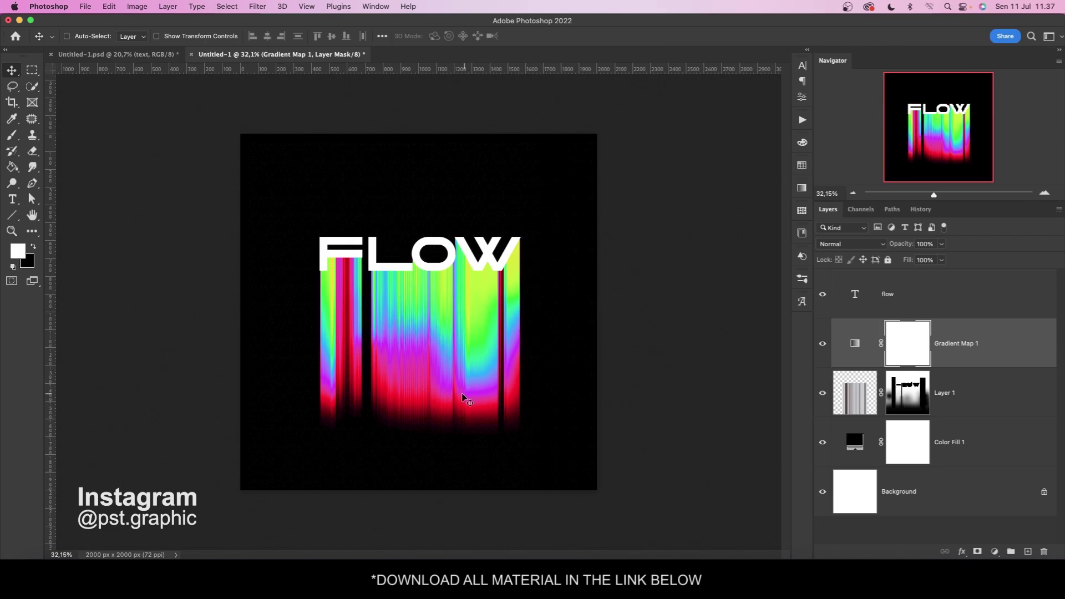
Step: Place the second Realistic Paper Texture JPG above the flow text layer and scale it to about 397.42% to cover the canvas
click(1018, 299)
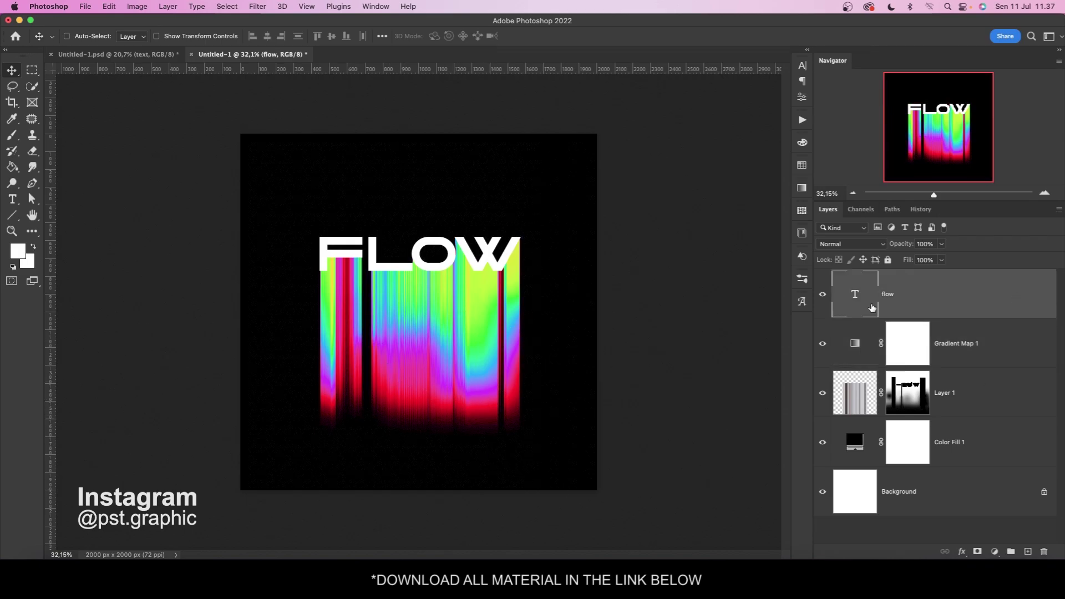
double_click(322, 193)
double_click(254, 207)
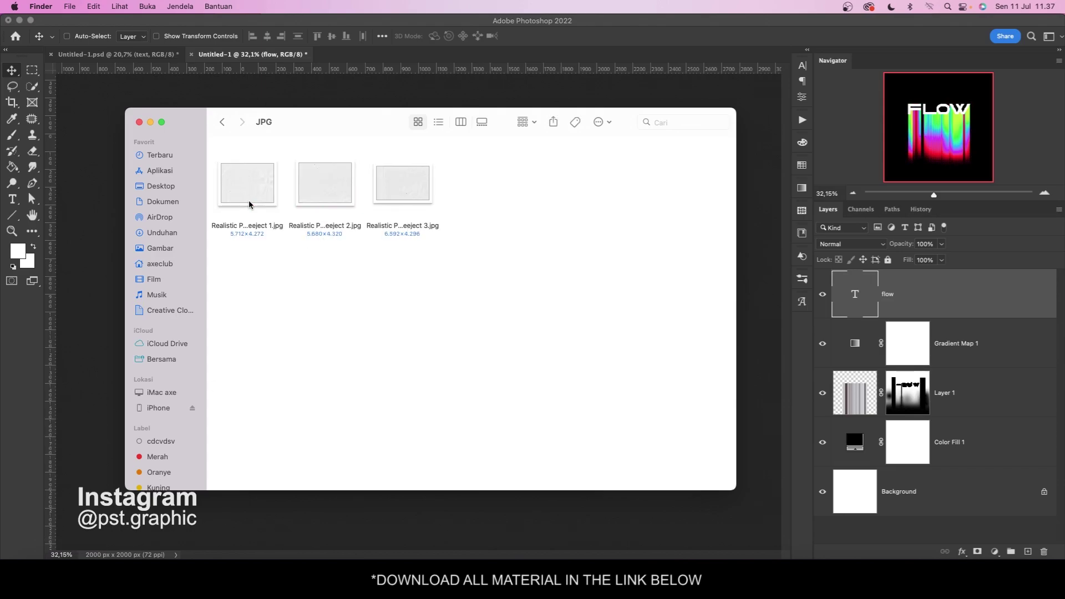
click(333, 206)
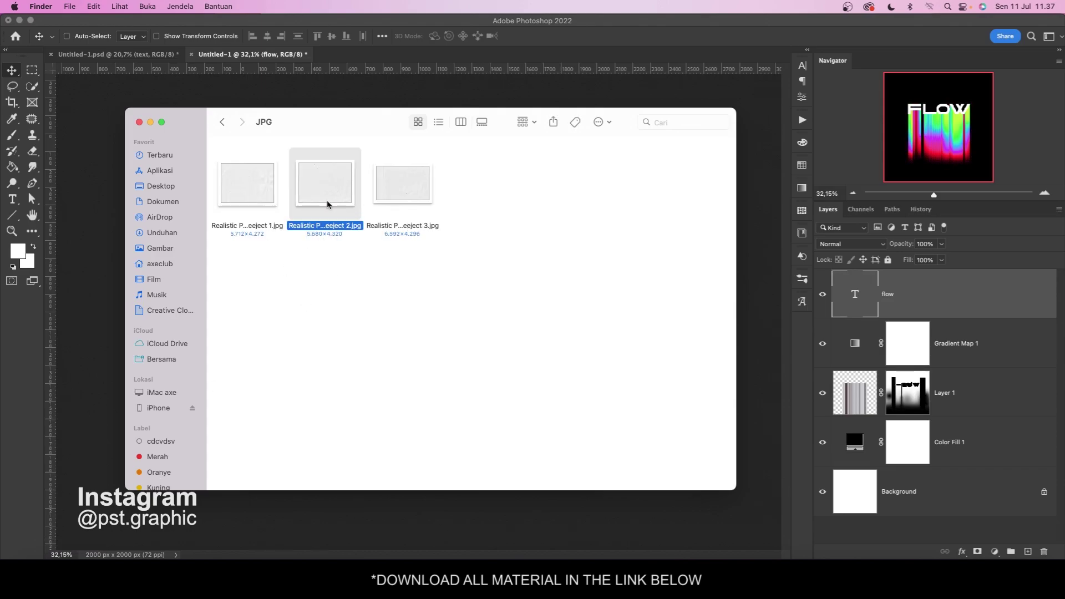
drag(336, 181, 100, 357)
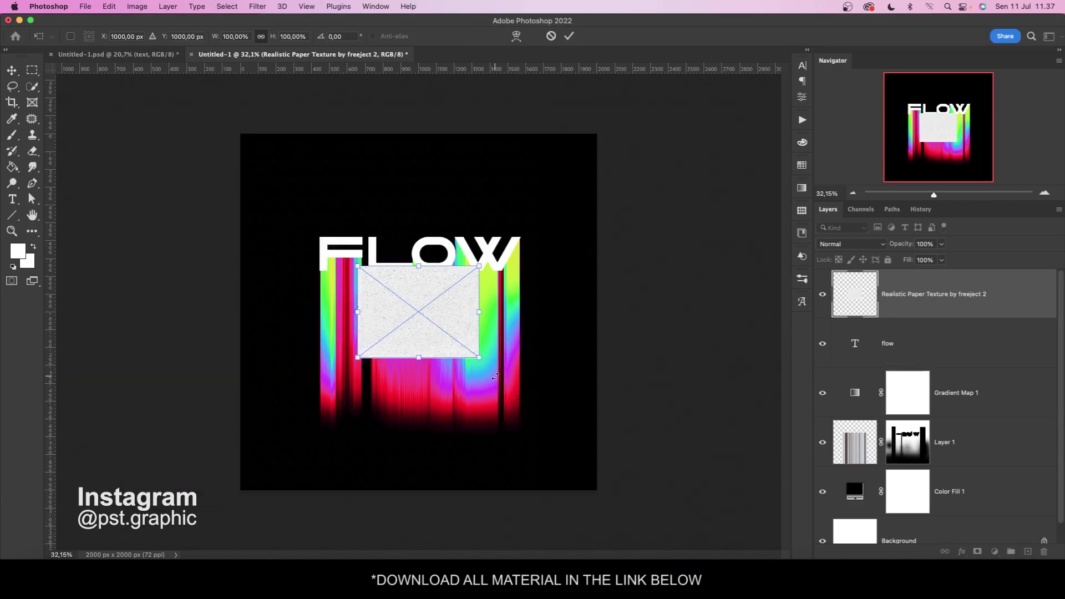
drag(480, 360, 653, 510)
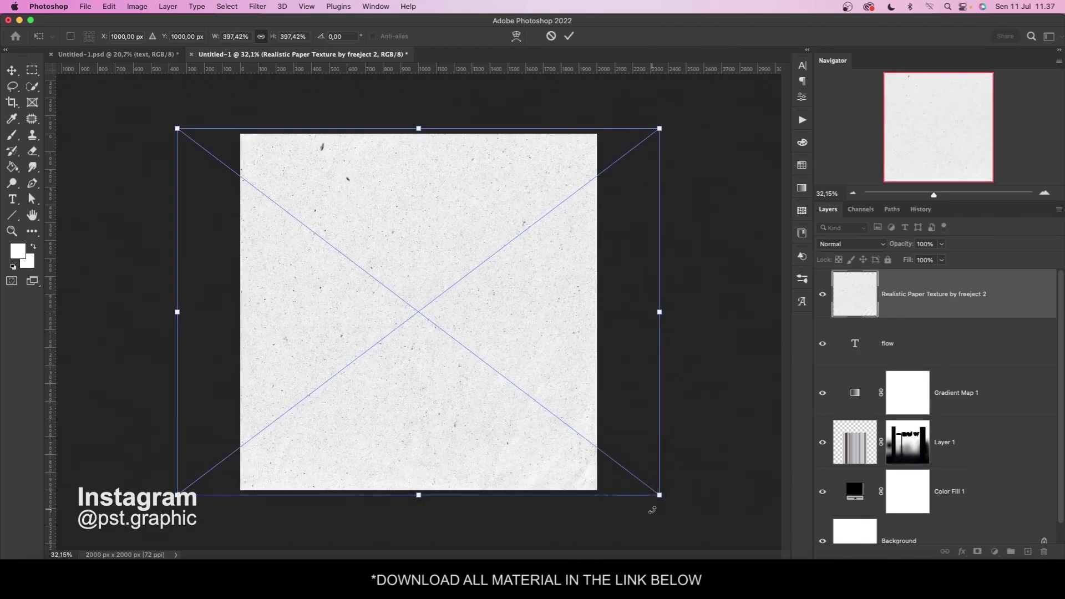
key(Return)
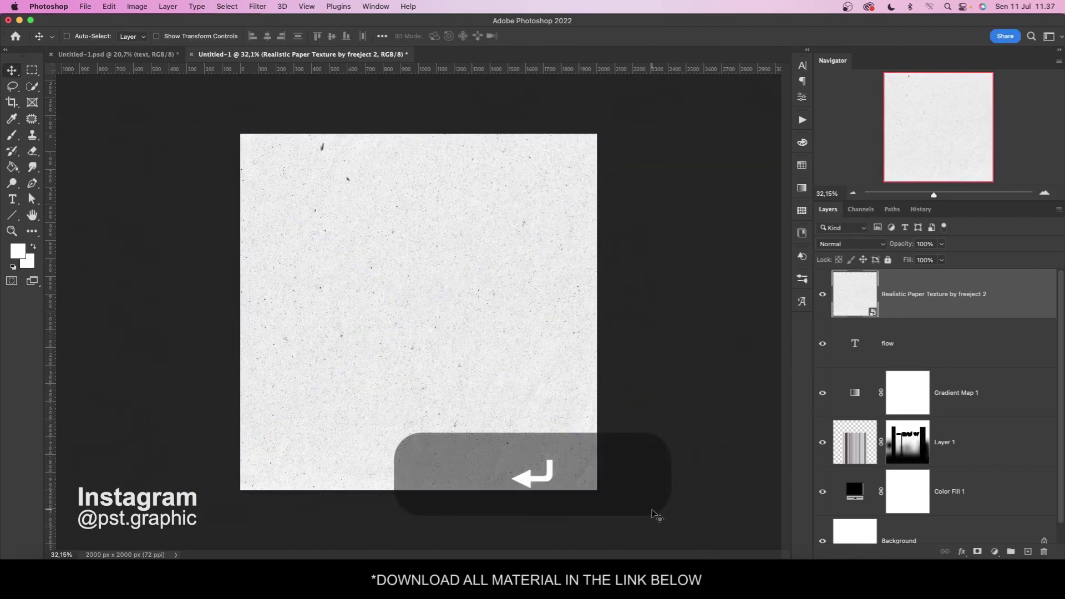
Step: Invert the paper texture and darken it with an S-shaped Curves adjustment using points at input 121, output 47 and input 196, output 188
key(super+i)
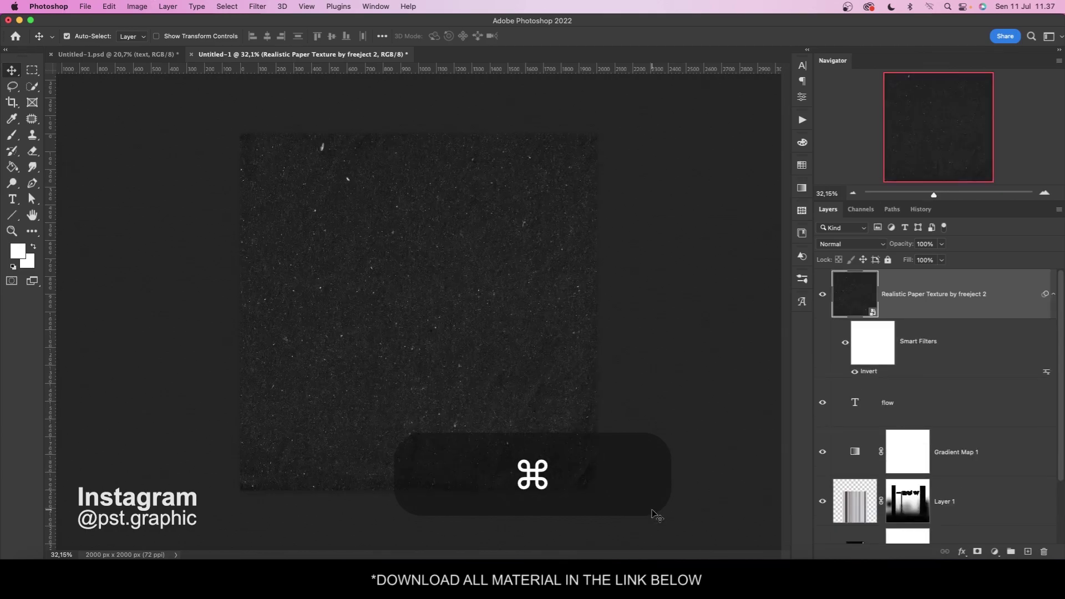
key(super+m)
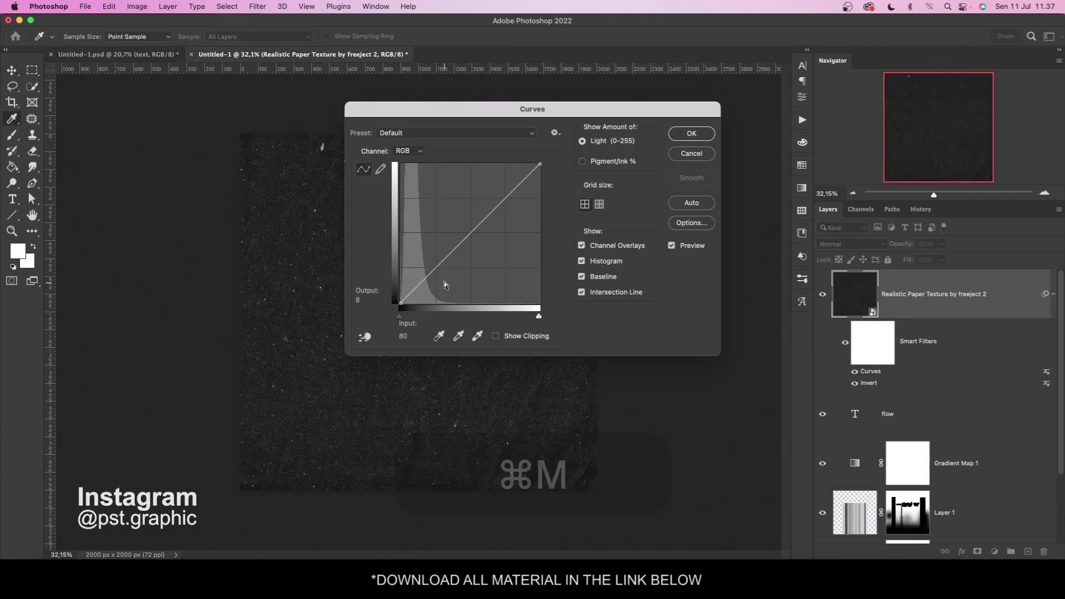
drag(444, 259, 468, 277)
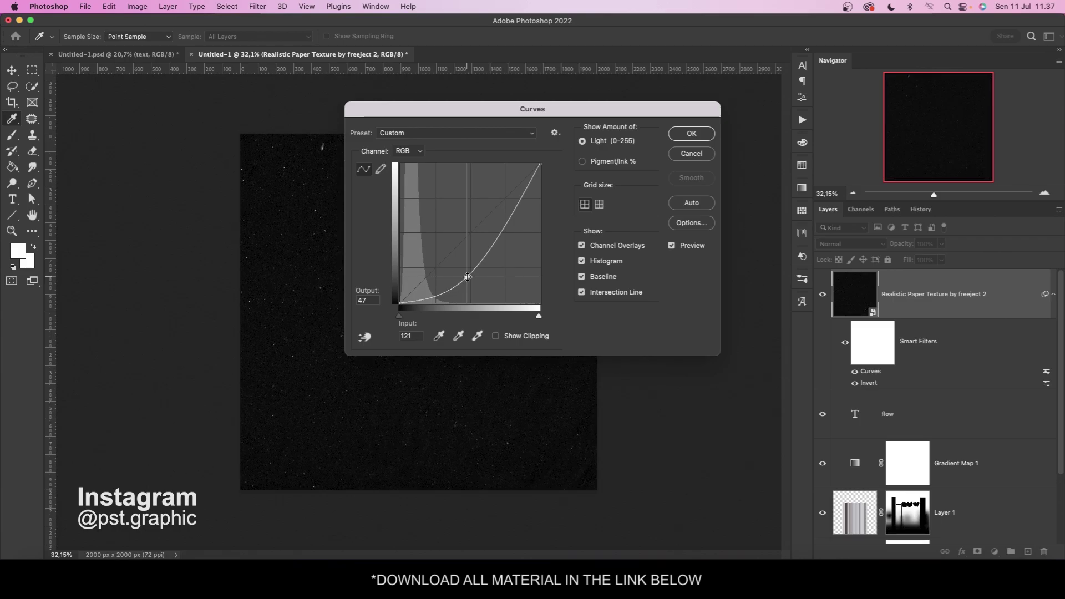
drag(516, 215, 508, 199)
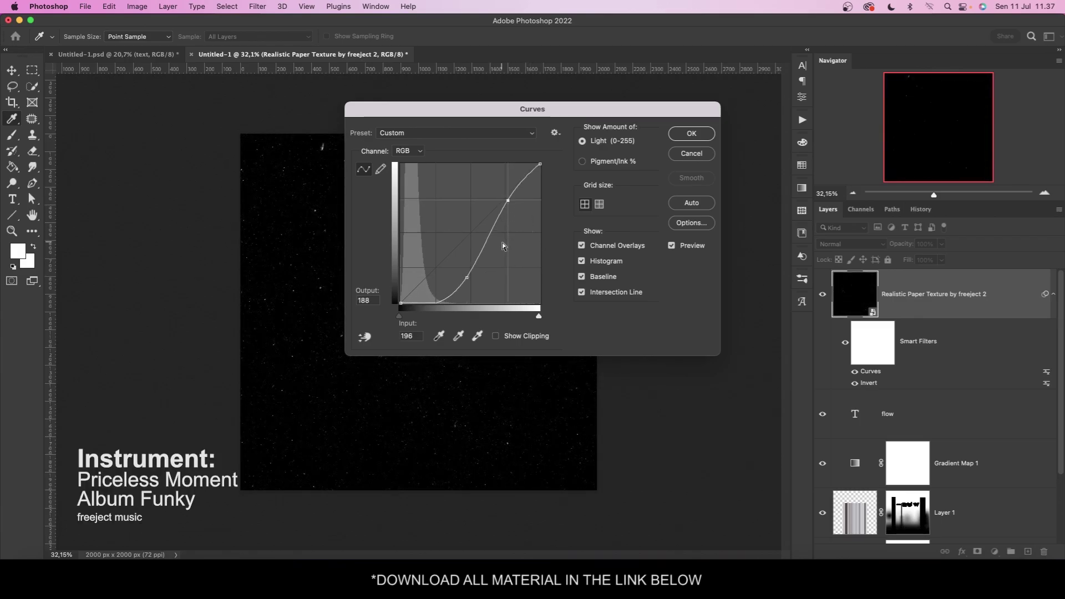
click(692, 134)
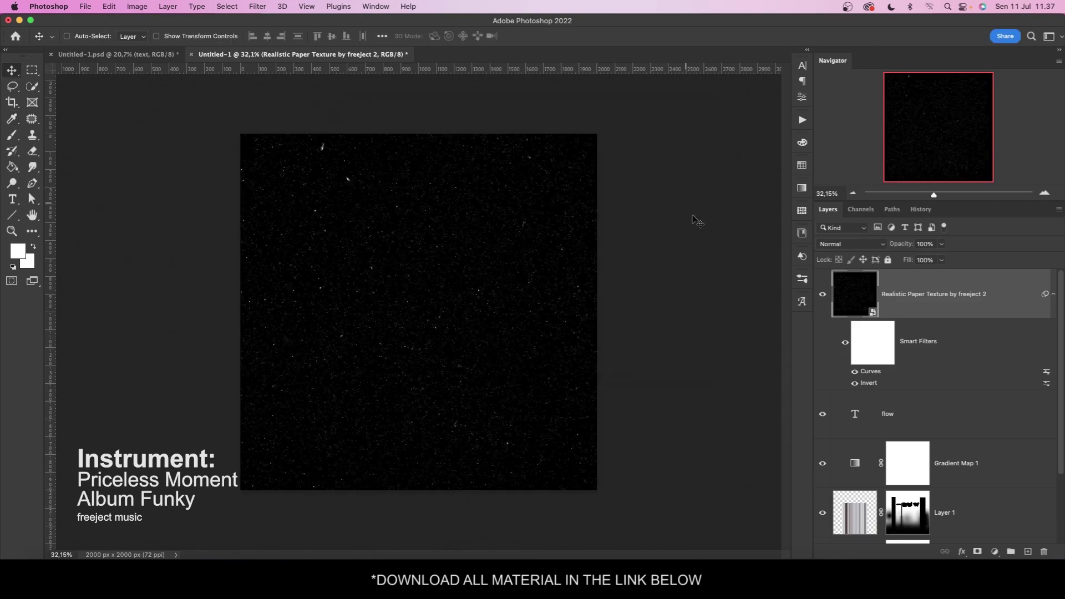
Step: Set the paper texture layer's blend mode to Screen and add 10% monochromatic Gaussian noise to it
click(839, 246)
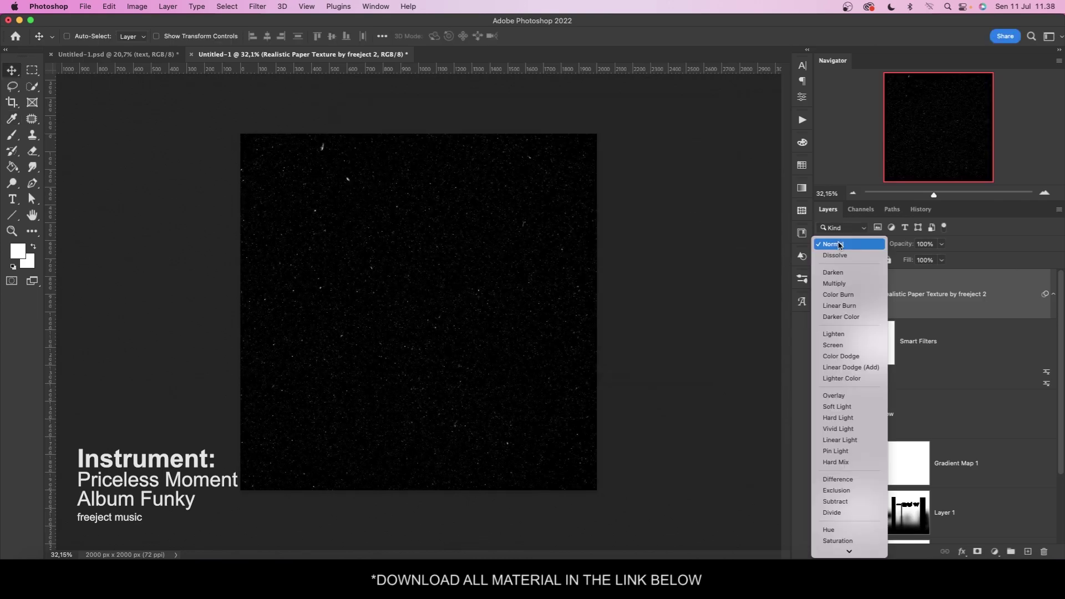
click(843, 345)
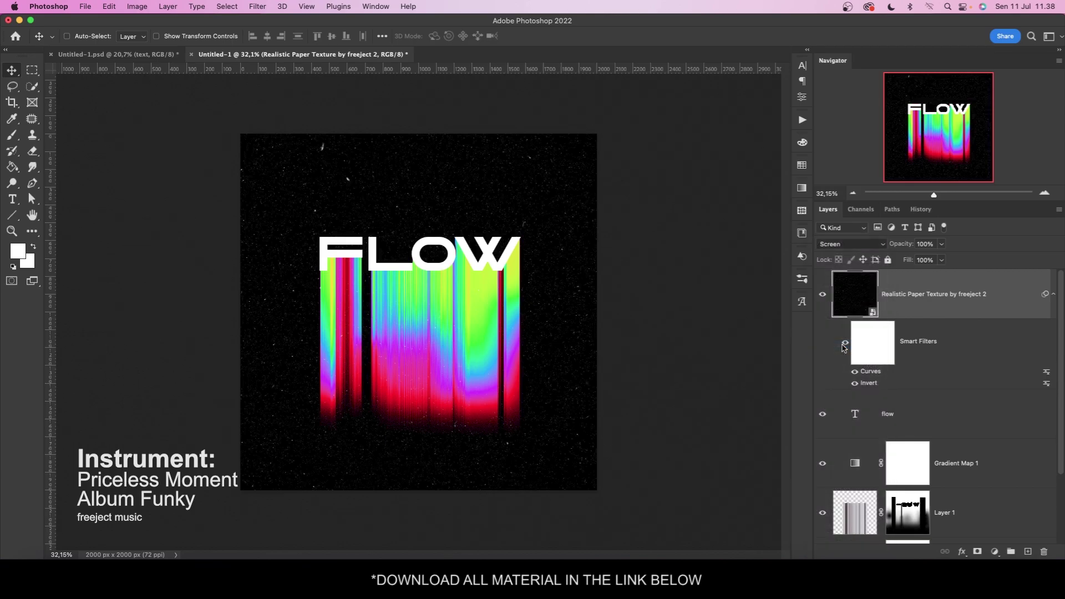
scroll(406, 353, up, 3)
scroll(406, 353, up, 3)
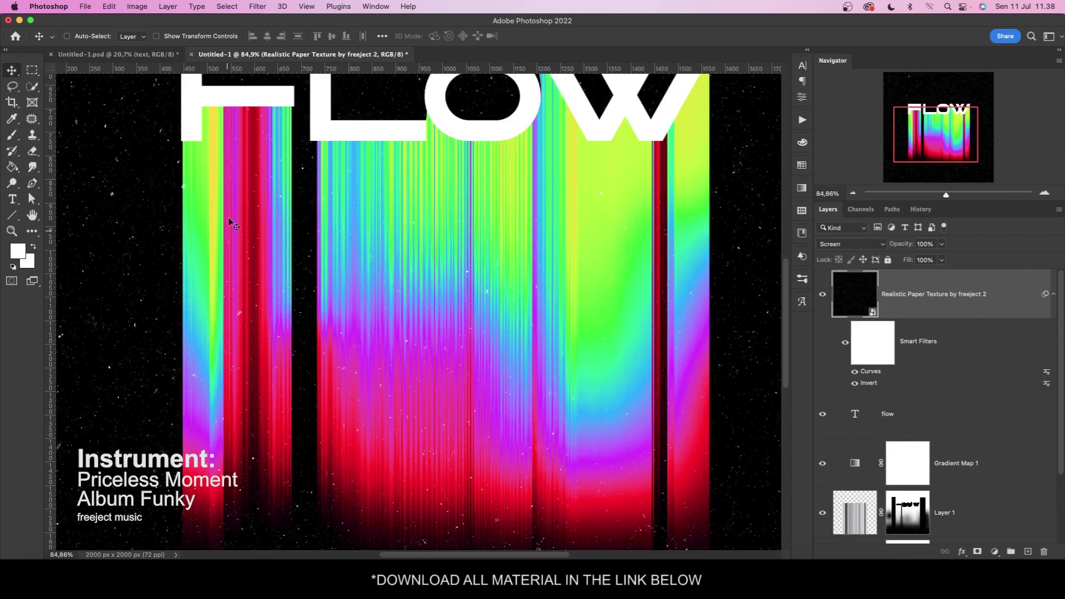
click(257, 8)
mouse_move(289, 179)
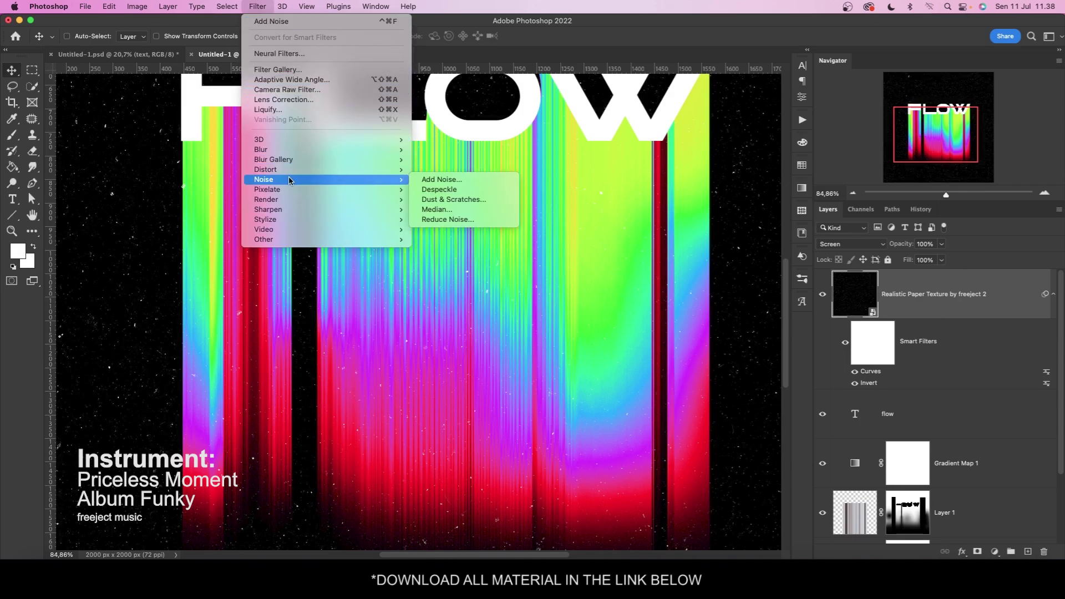
click(427, 181)
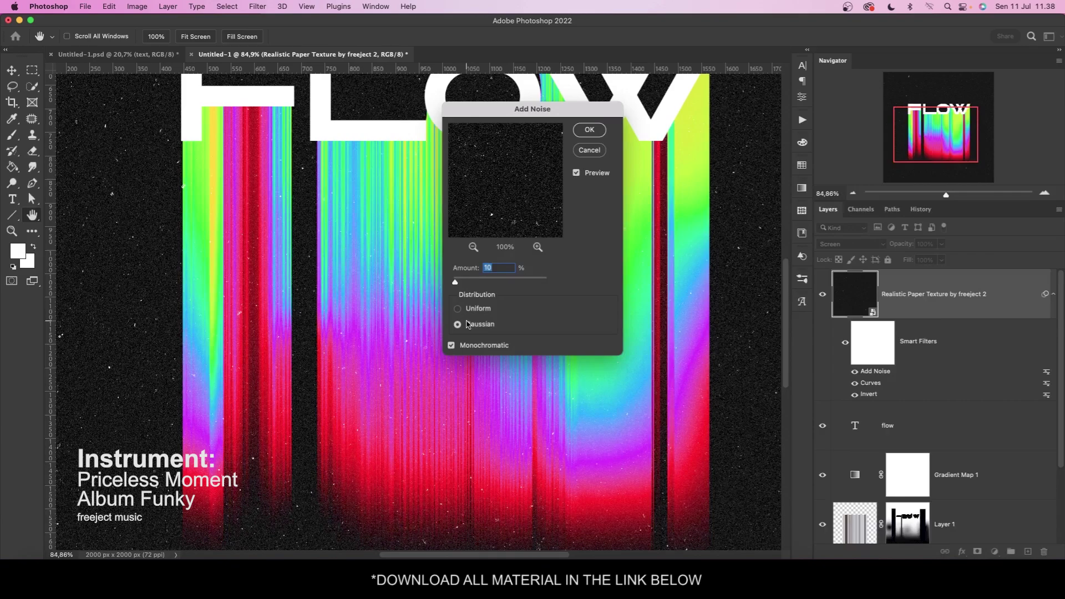
click(472, 345)
click(472, 345)
click(590, 129)
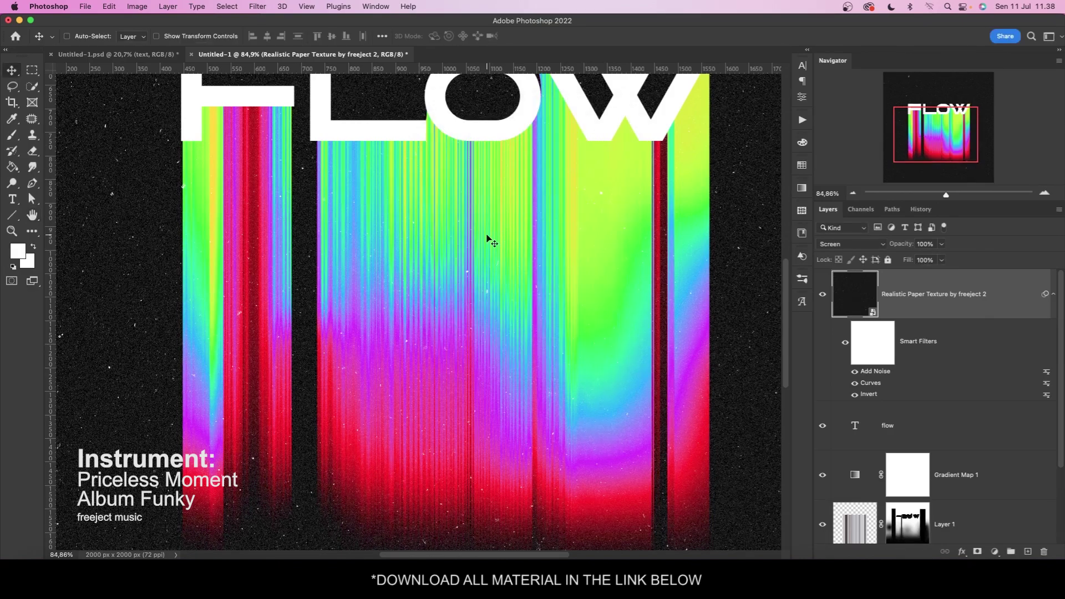
Step: Copy the text group from Untitled-1.psd into the poster document and position its captions along the poster's bottom edge
scroll(488, 240, down, 5)
scroll(488, 240, up, 2)
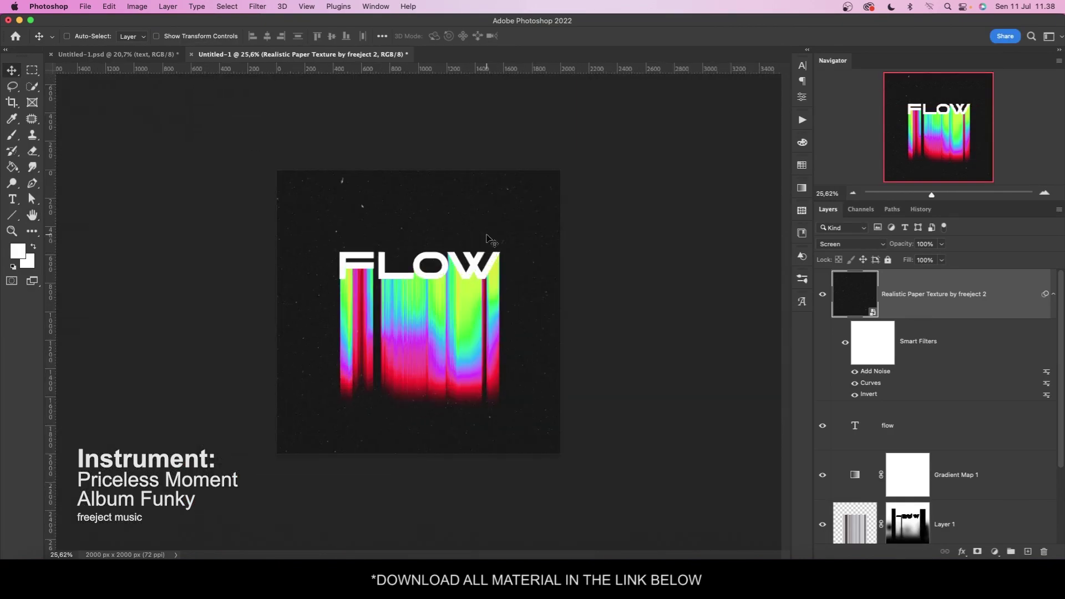
click(111, 54)
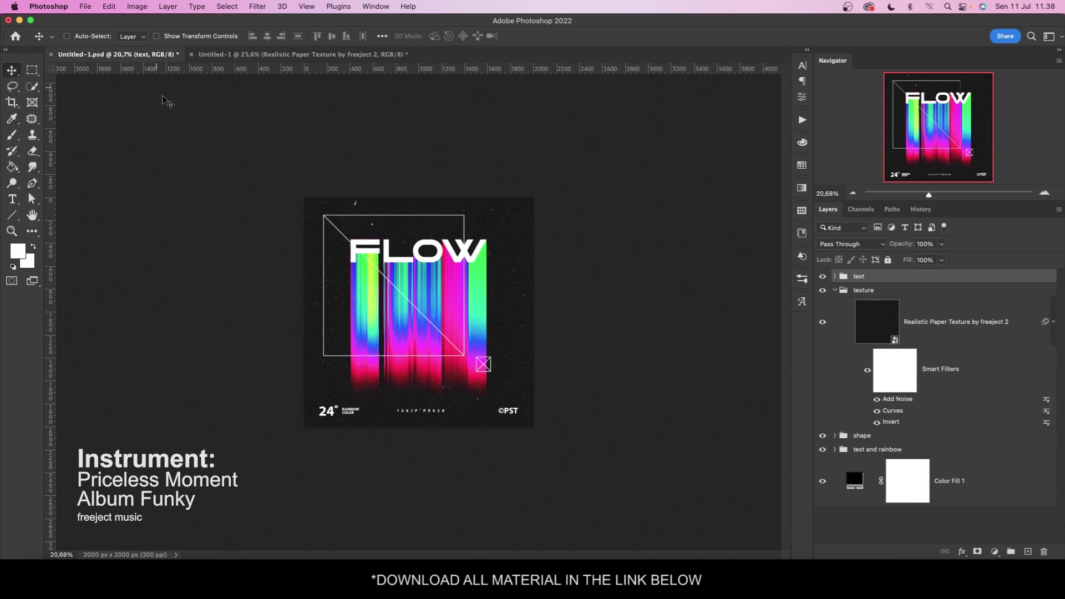
drag(527, 393, 302, 55)
drag(470, 444, 419, 434)
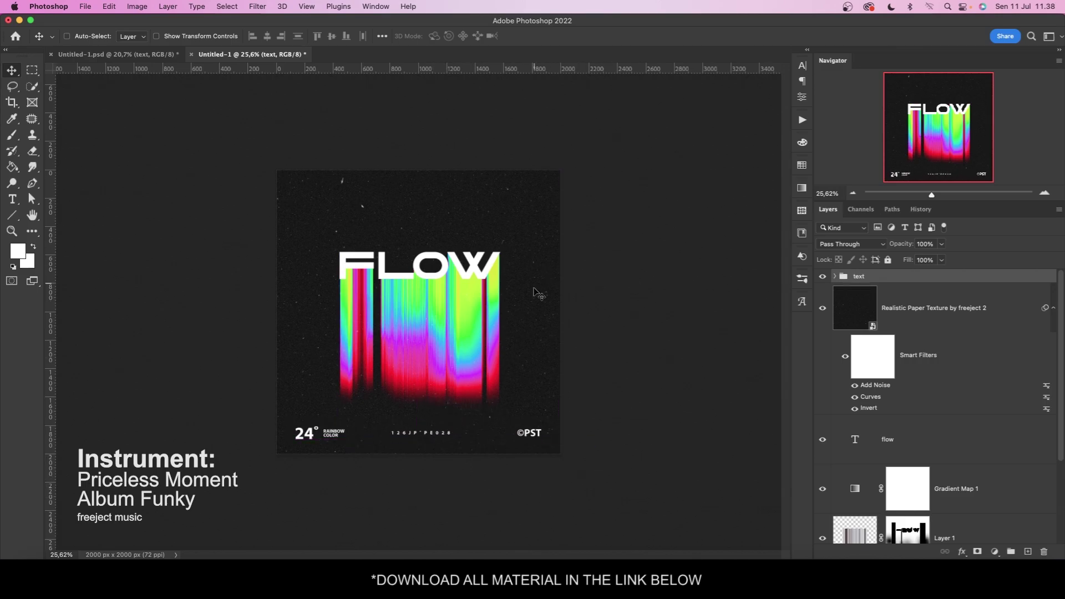